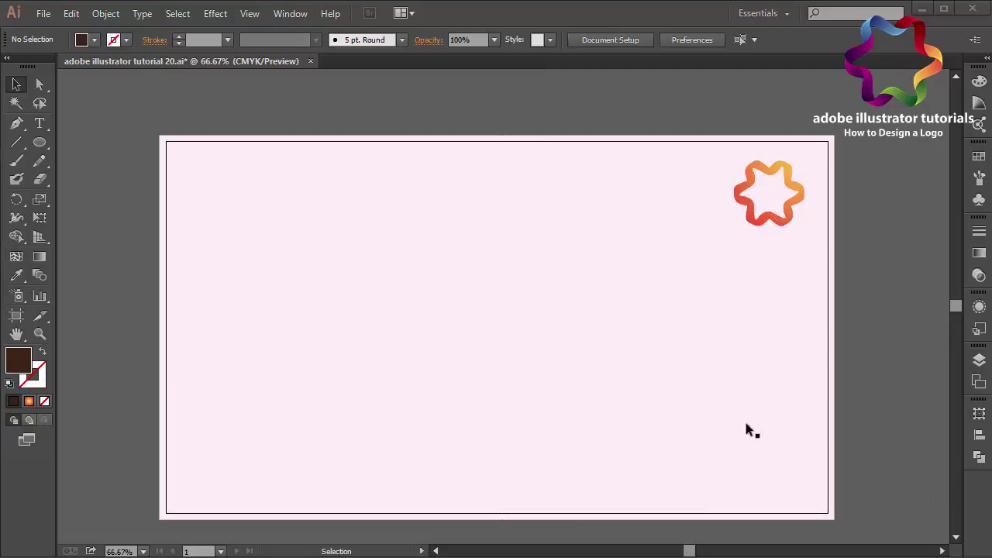
Draw a large dark brown circle centred on the artboard.
{"action": "left_click", "coordinate": [44, 142]}
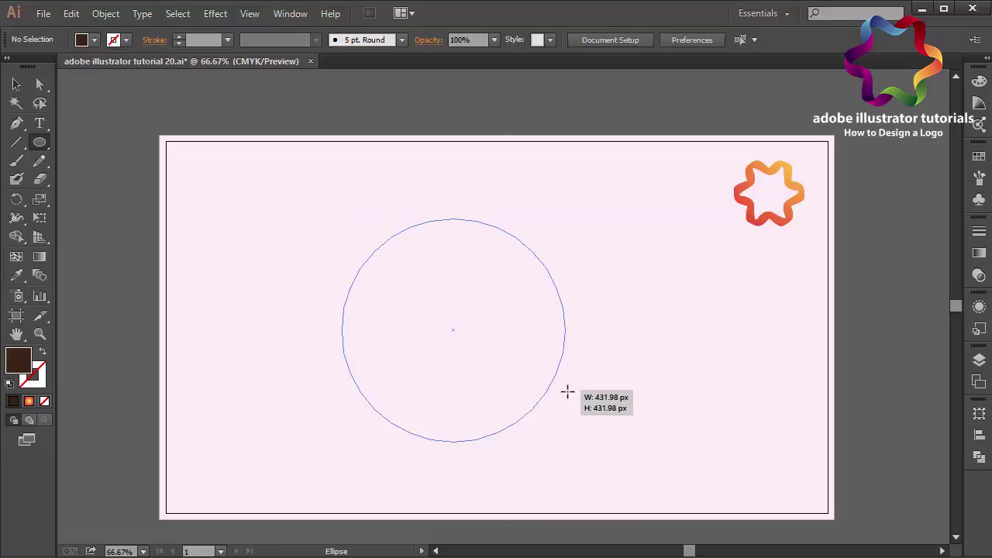
{"action": "left_click_drag", "start_coordinate": [342, 217], "coordinate": [590, 407]}
{"action": "left_click", "coordinate": [15, 84]}
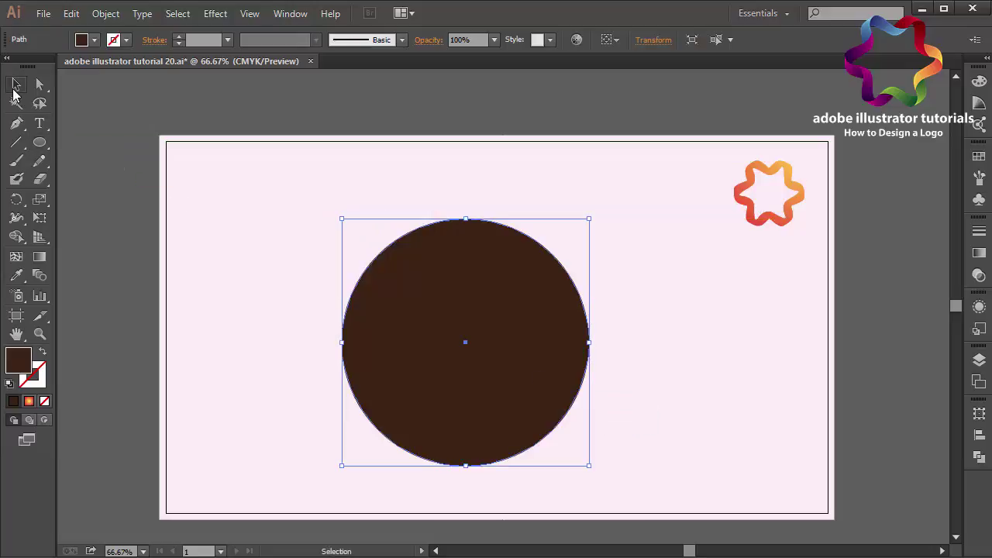
{"action": "left_click_drag", "start_coordinate": [447, 342], "coordinate": [434, 318]}
{"action": "left_click", "coordinate": [134, 272]}
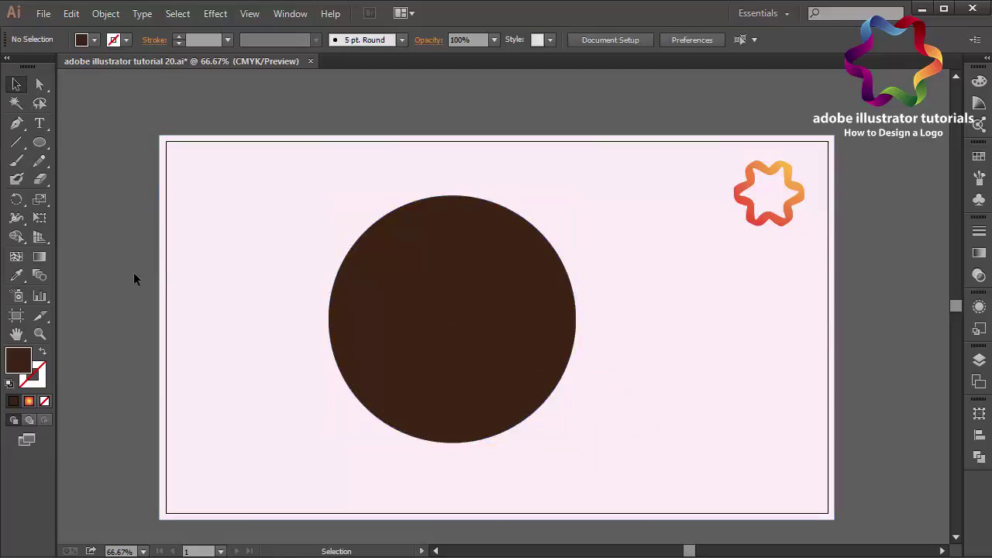
Set the fill colour to white FFFFFF in the Color Picker.
{"action": "double_click", "coordinate": [24, 365]}
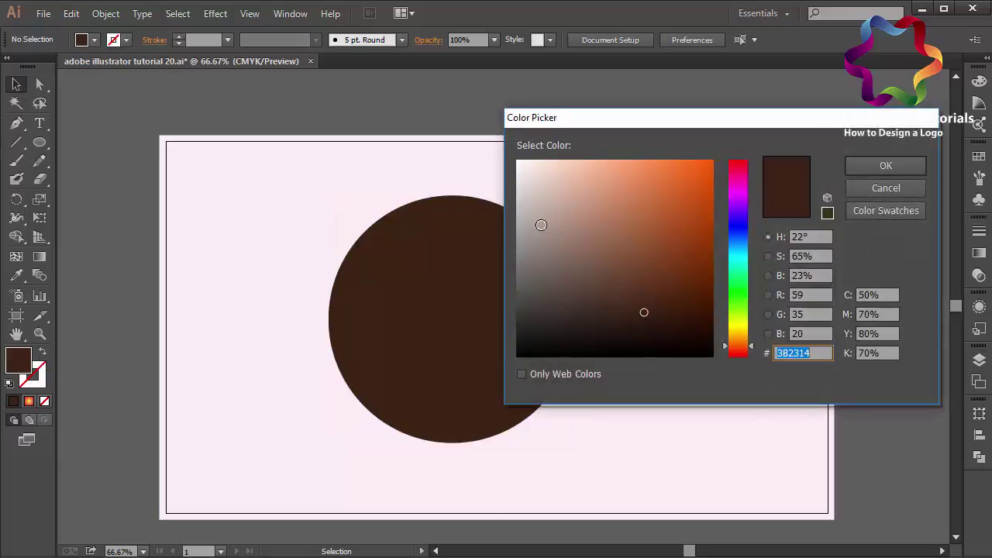
{"action": "left_click_drag", "start_coordinate": [543, 223], "coordinate": [505, 156]}
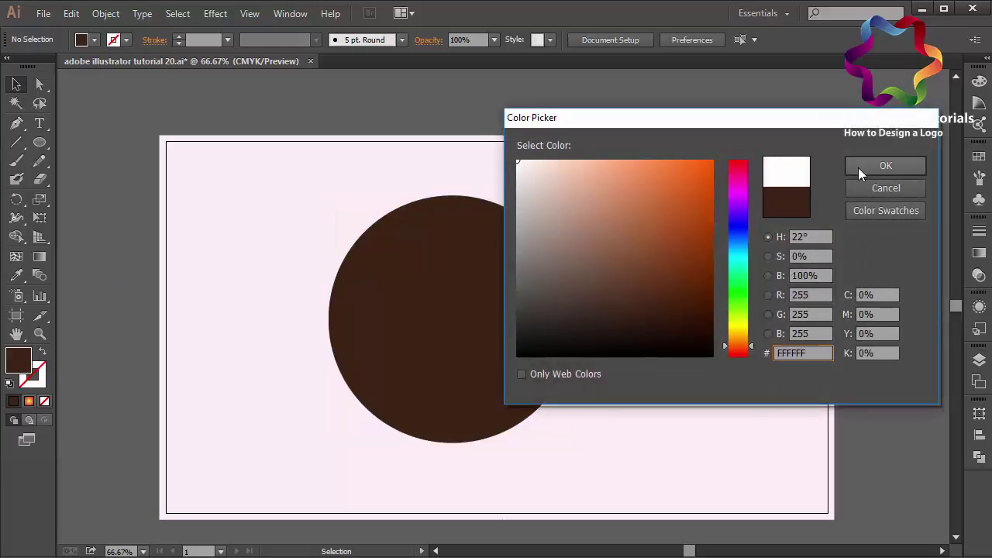
{"action": "left_click", "coordinate": [860, 166]}
{"action": "left_click", "coordinate": [17, 126]}
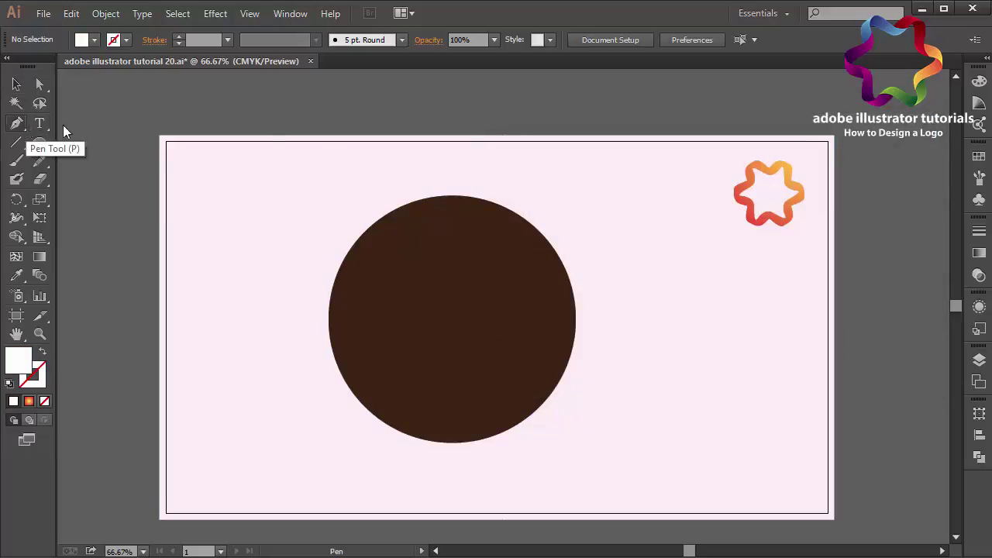
Pen-draw a closed white S-curved stripe running from the circle's top edge to its bottom.
{"action": "left_click", "coordinate": [396, 209]}
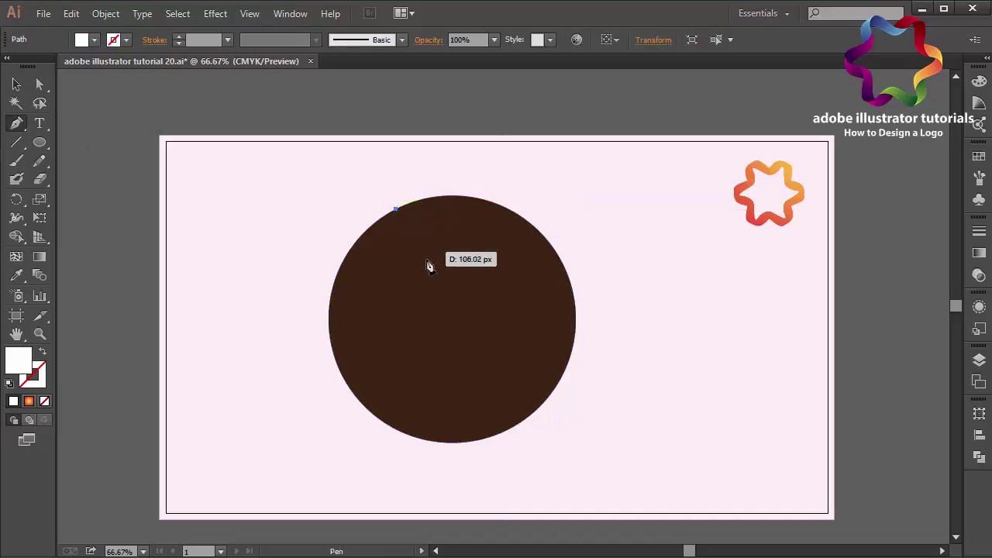
{"action": "left_click_drag", "start_coordinate": [419, 265], "coordinate": [394, 332]}
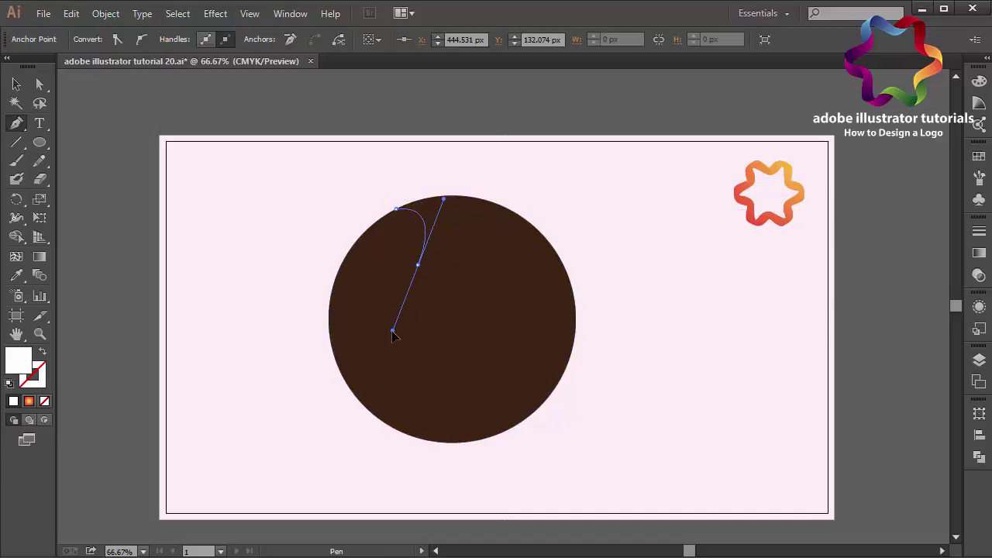
{"action": "left_click_drag", "start_coordinate": [407, 440], "coordinate": [460, 470]}
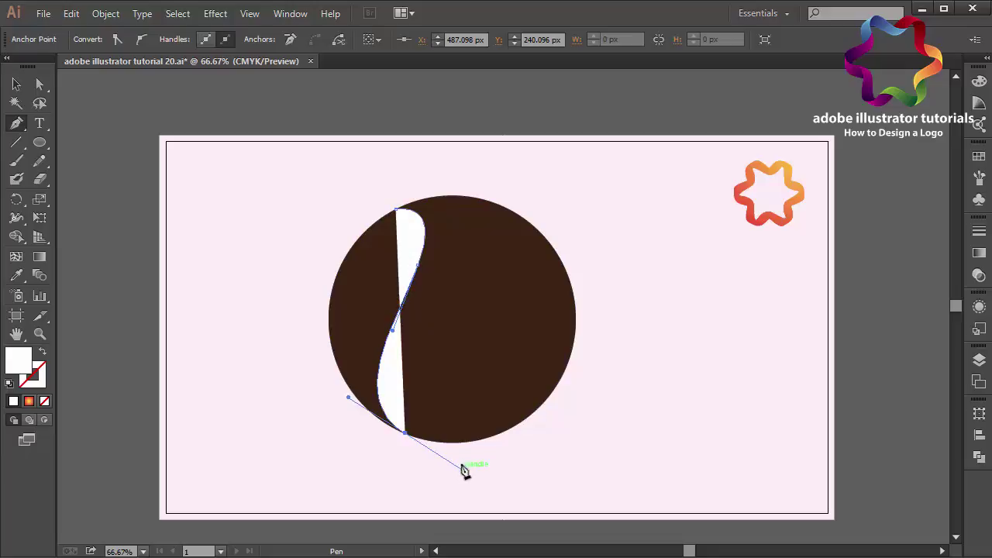
{"action": "left_click", "coordinate": [443, 442]}
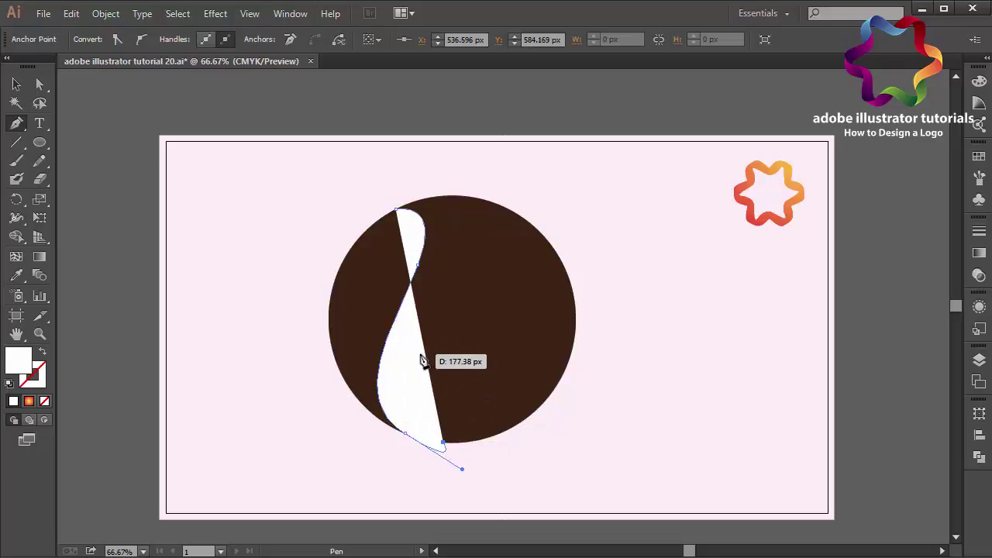
{"action": "left_click_drag", "start_coordinate": [420, 354], "coordinate": [450, 289]}
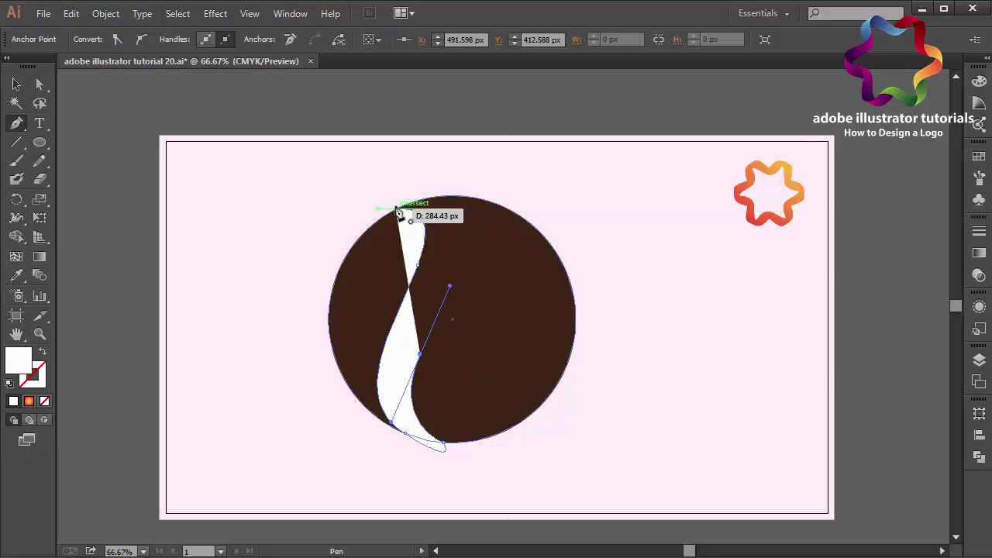
{"action": "left_click_drag", "start_coordinate": [397, 207], "coordinate": [461, 163]}
{"action": "left_click_drag", "start_coordinate": [326, 262], "coordinate": [288, 282]}
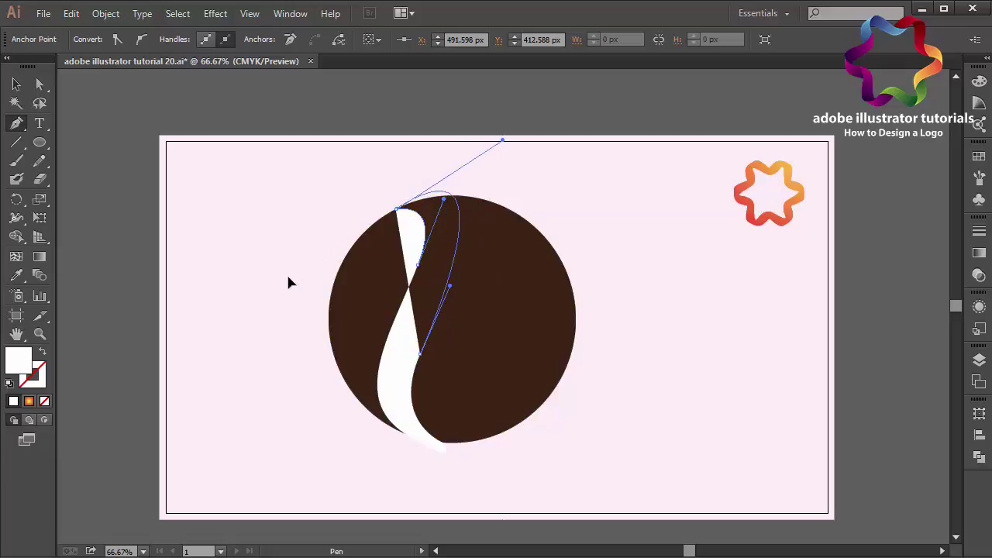
{"action": "left_click", "coordinate": [16, 84]}
Subtract the stripe from the circle with Pathfinder Minus Front and ungroup the two halves.
{"action": "left_click", "coordinate": [550, 307], "text": "shift"}
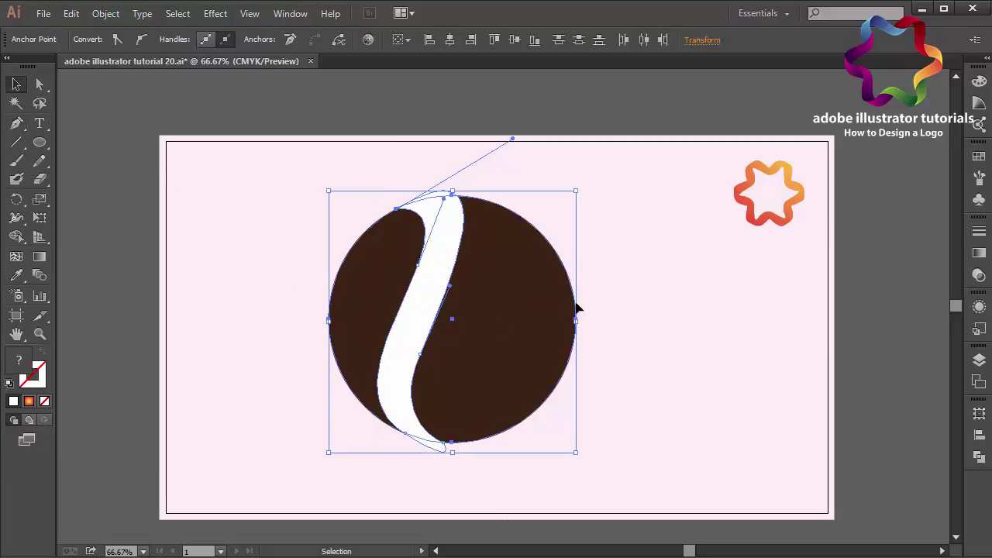
{"action": "left_click", "coordinate": [979, 458]}
{"action": "left_click", "coordinate": [824, 439]}
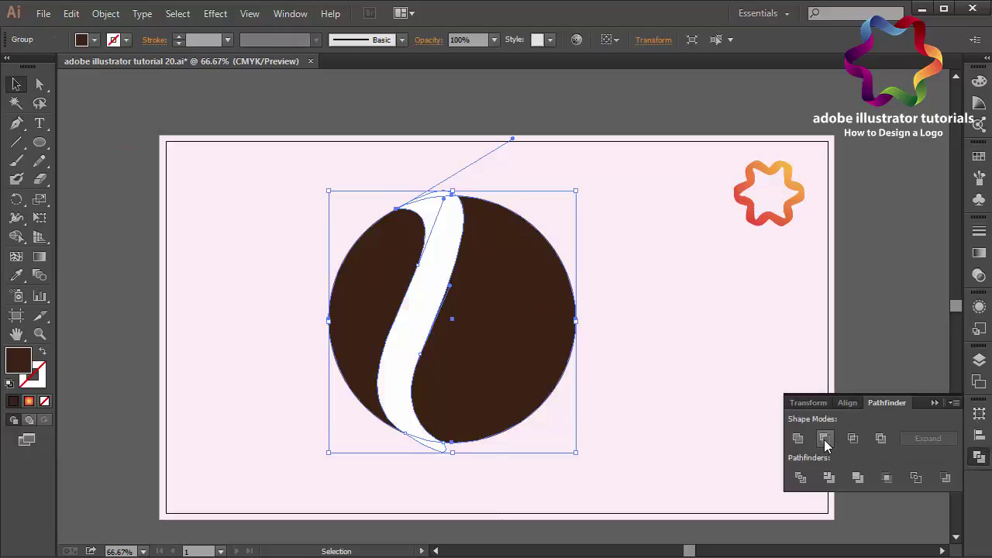
{"action": "left_click", "coordinate": [935, 403]}
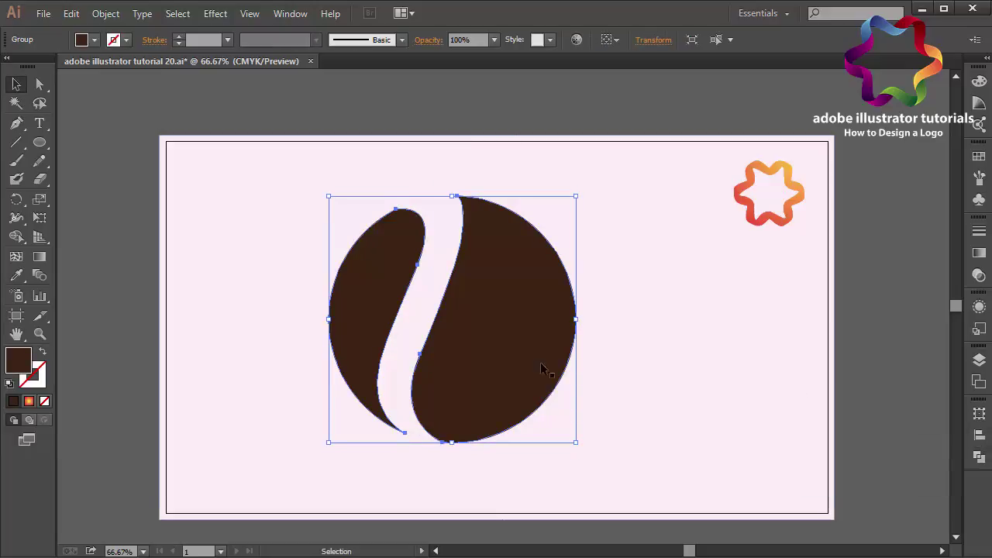
{"action": "right_click", "coordinate": [542, 287]}
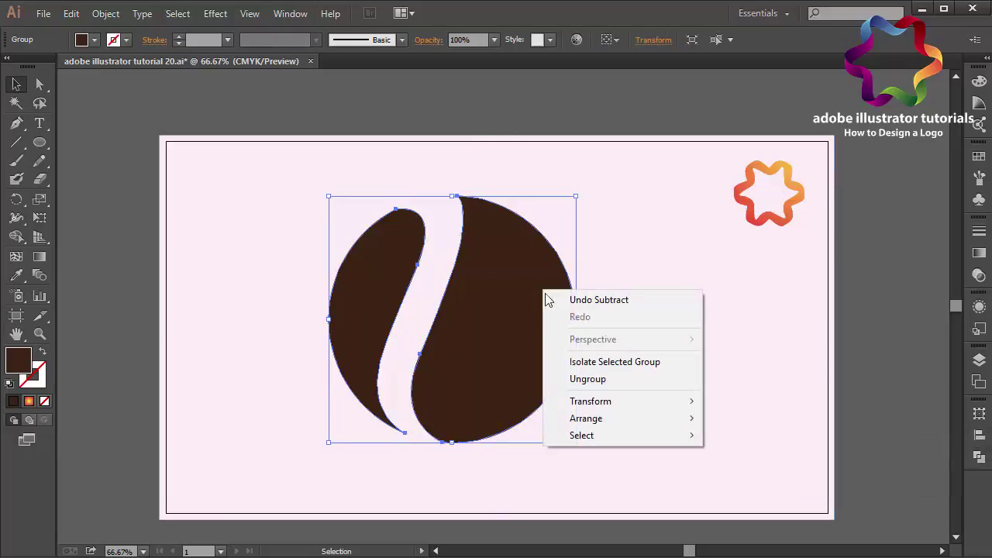
{"action": "left_click", "coordinate": [604, 380]}
Check that the left bean half selects separately from the background, then deselect.
{"action": "left_click", "coordinate": [874, 367]}
{"action": "left_click", "coordinate": [390, 343]}
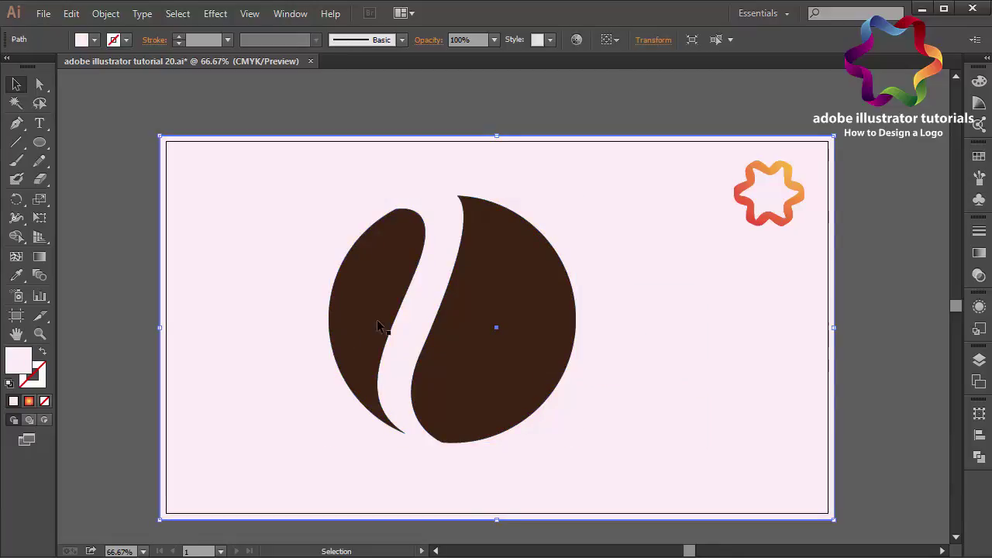
{"action": "left_click", "coordinate": [380, 326]}
{"action": "left_click", "coordinate": [77, 290]}
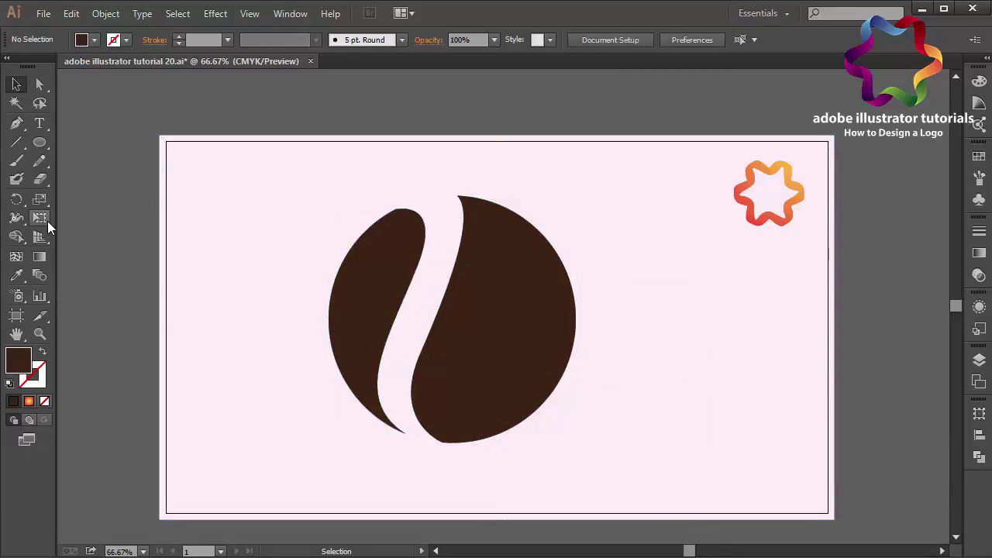
{"action": "left_click", "coordinate": [332, 307]}
{"action": "left_click", "coordinate": [218, 267]}
{"action": "left_click", "coordinate": [119, 256]}
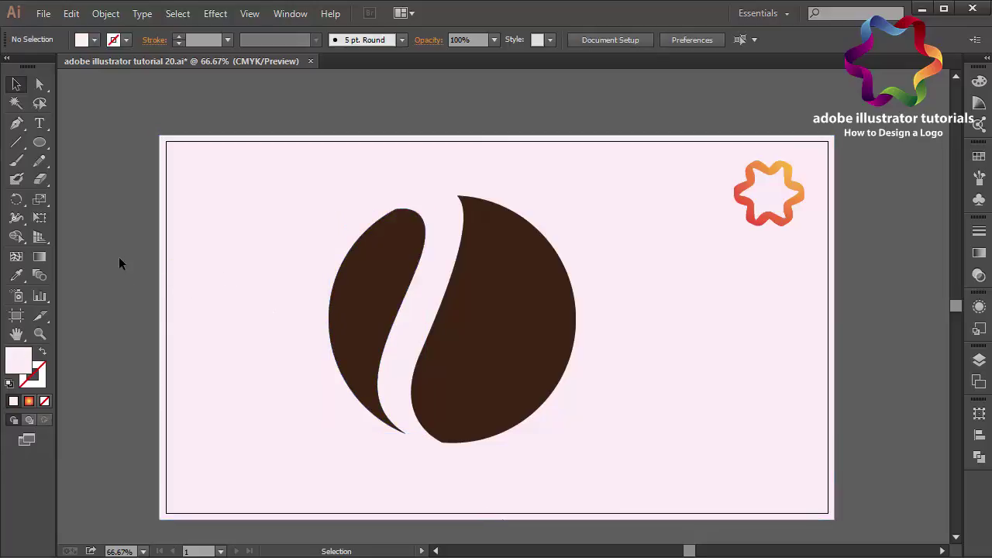
{"action": "left_click", "coordinate": [17, 125]}
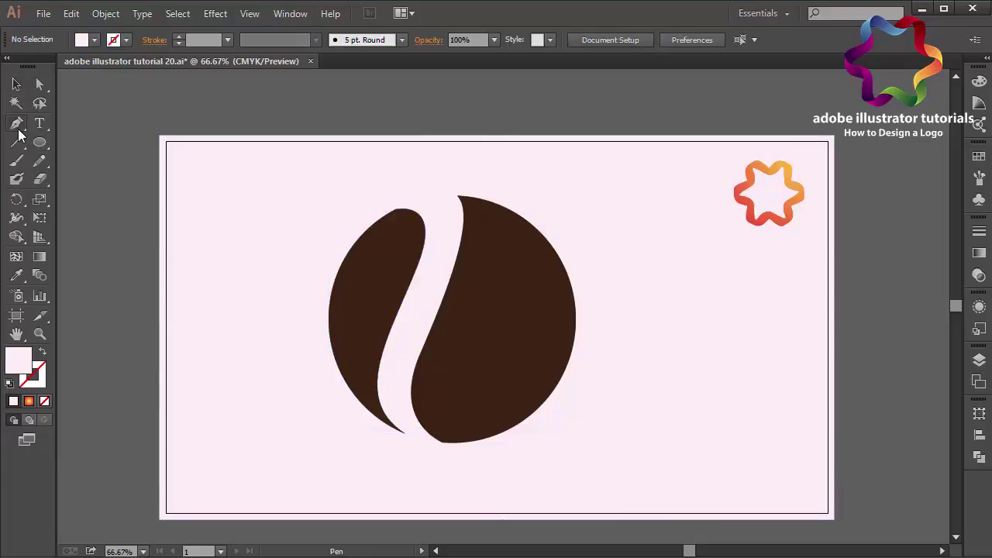
Pen-draw a closed angled shape over the right half, mixing corner and smooth points, for the K's arm gap.
{"action": "left_click", "coordinate": [528, 222]}
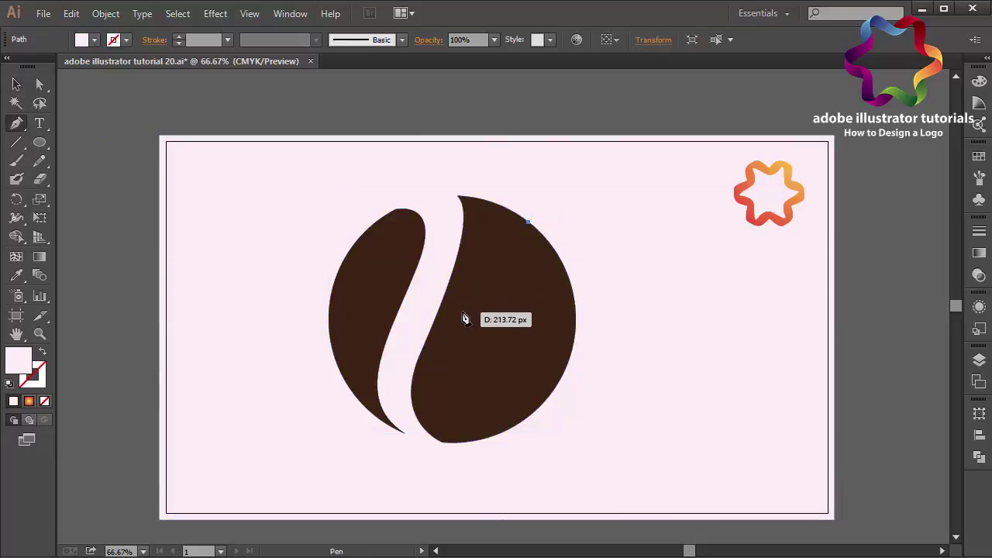
{"action": "left_click_drag", "start_coordinate": [460, 310], "coordinate": [360, 360]}
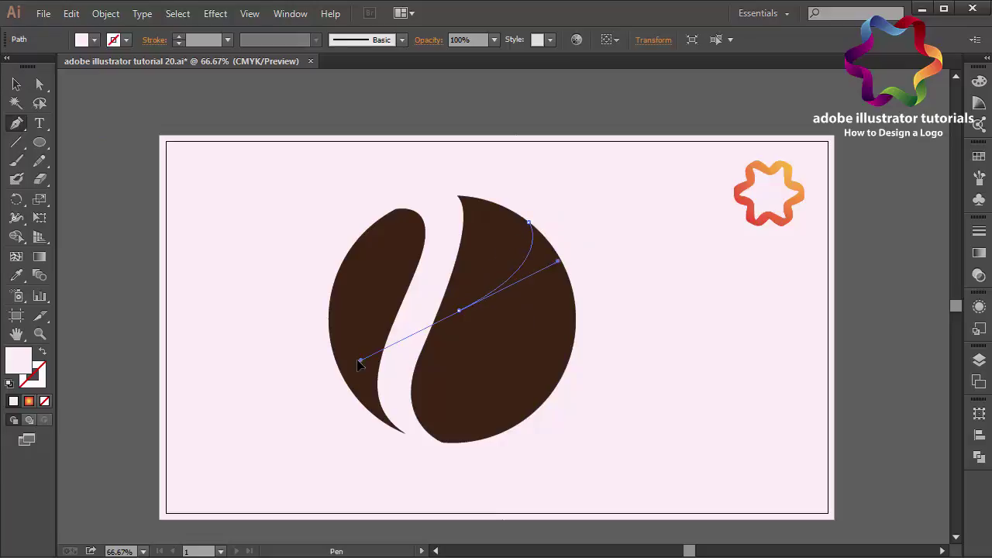
{"action": "left_click", "coordinate": [459, 310]}
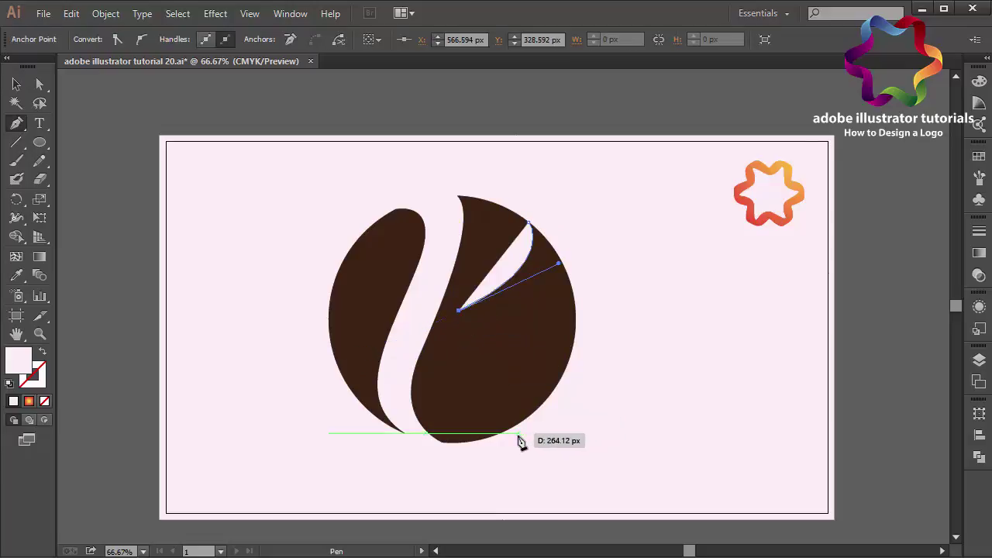
{"action": "left_click_drag", "start_coordinate": [515, 432], "coordinate": [594, 476]}
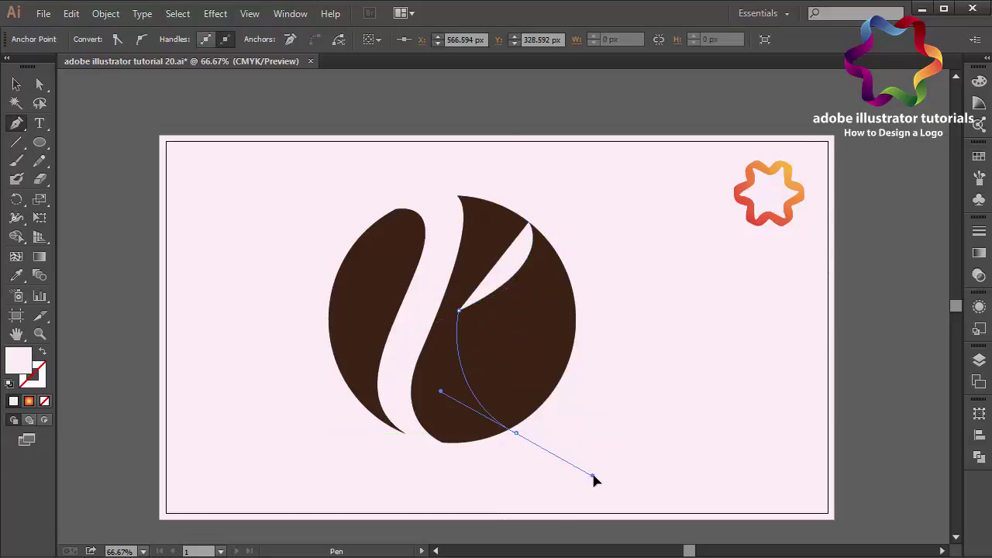
{"action": "left_click", "coordinate": [515, 430]}
{"action": "key", "text": "ctrl"}
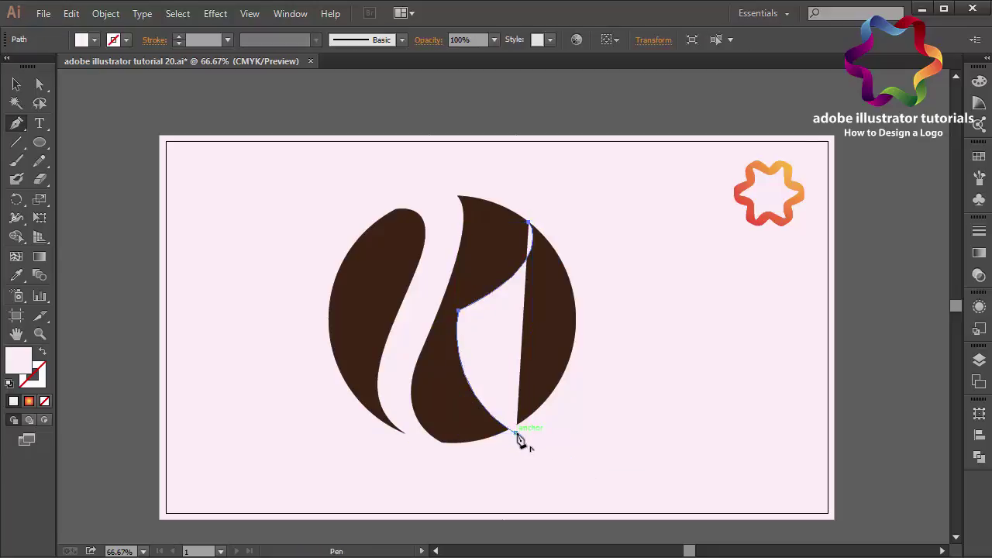
{"action": "left_click", "coordinate": [541, 403]}
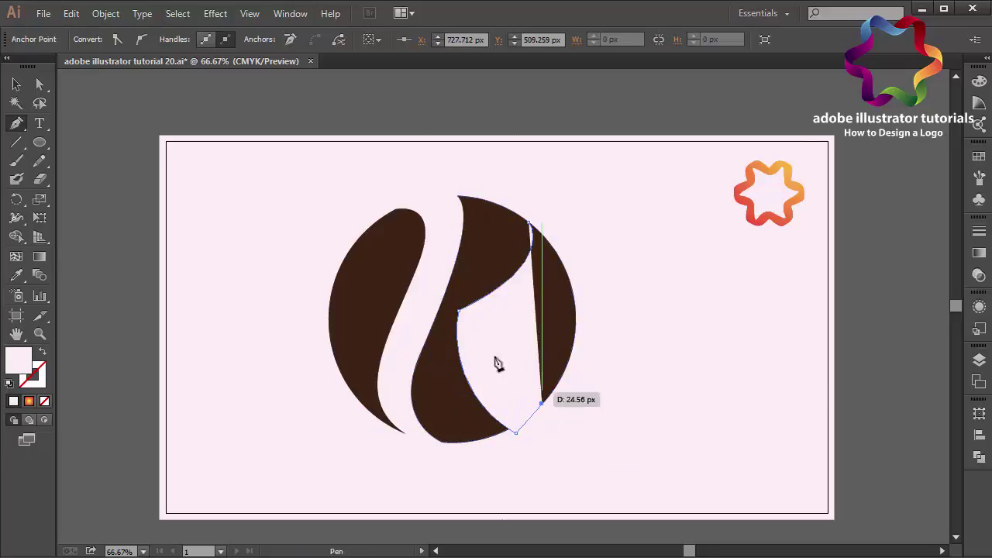
{"action": "left_click", "coordinate": [481, 324]}
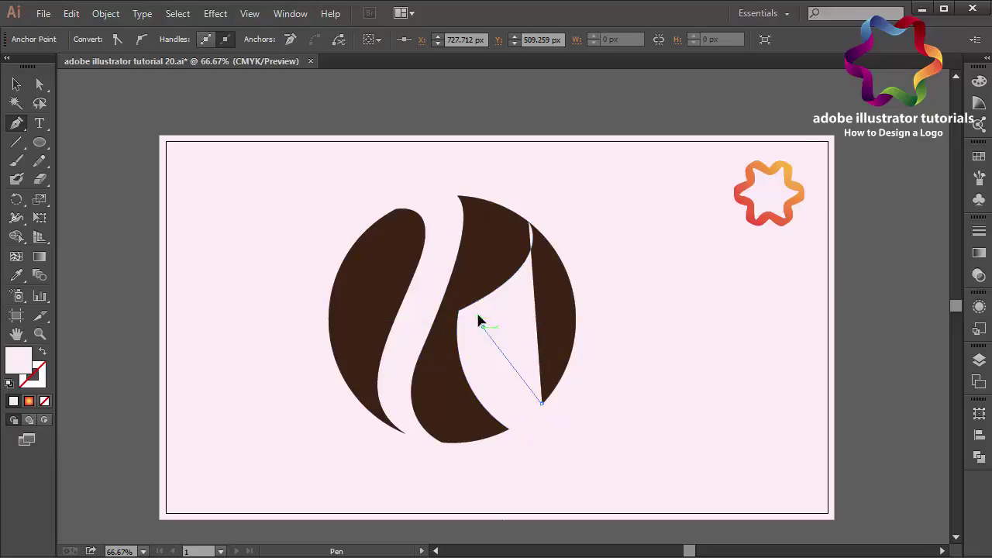
{"action": "left_click_drag", "start_coordinate": [468, 283], "coordinate": [470, 269]}
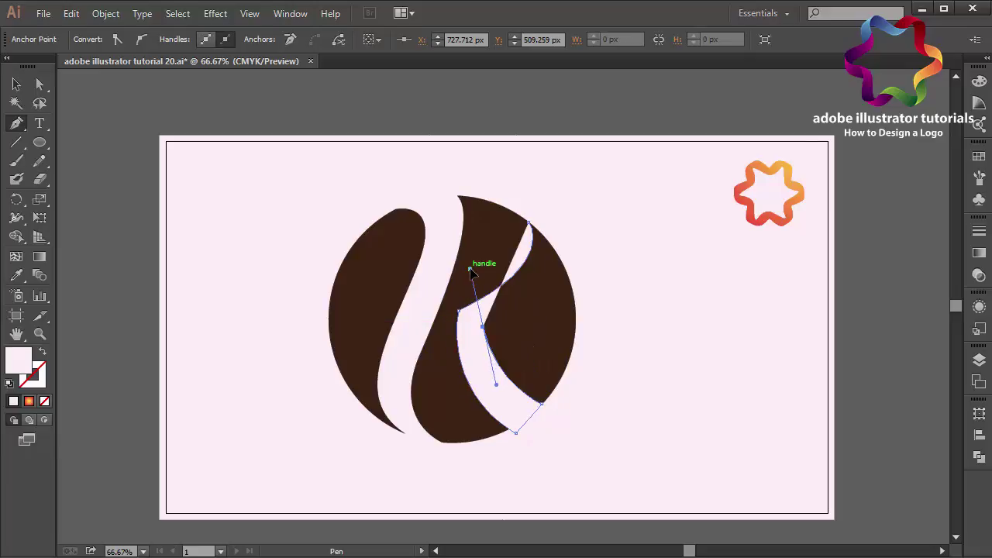
{"action": "left_click", "coordinate": [482, 323]}
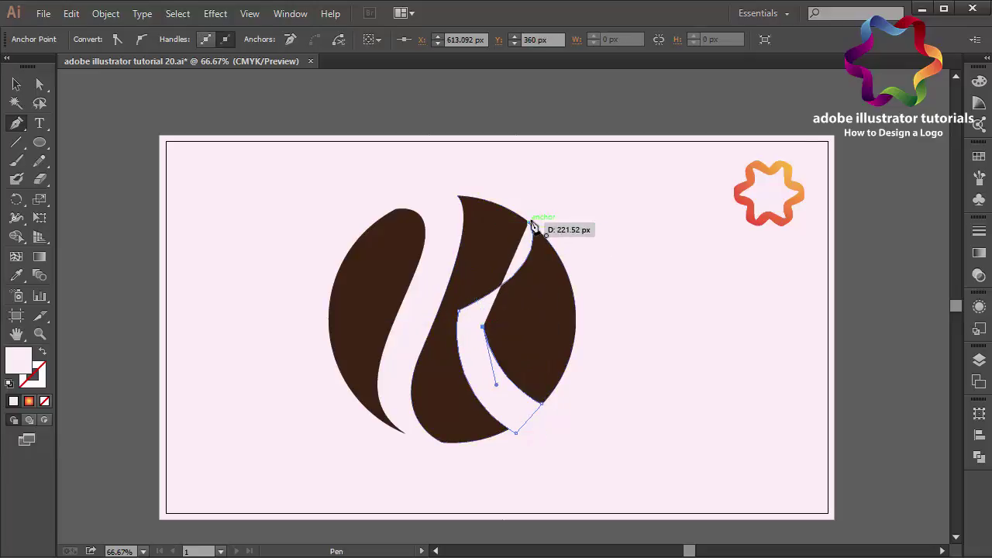
{"action": "left_click_drag", "start_coordinate": [530, 226], "coordinate": [425, 170]}
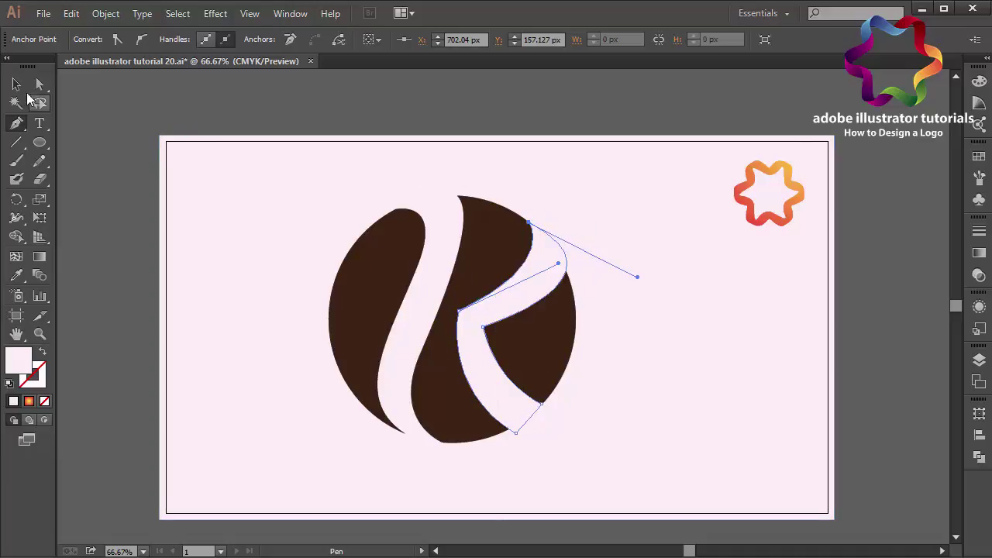
Subtract the angled shape from the right brown half with Pathfinder Minus Front.
{"action": "key", "text": "v"}
{"action": "left_click", "coordinate": [543, 340], "text": "shift"}
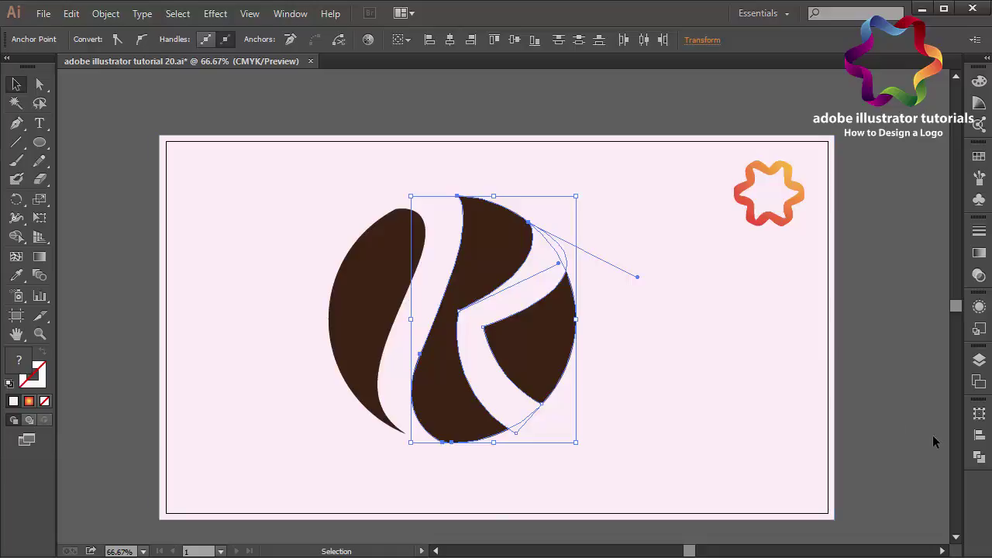
{"action": "left_click", "coordinate": [980, 457]}
{"action": "left_click", "coordinate": [831, 437]}
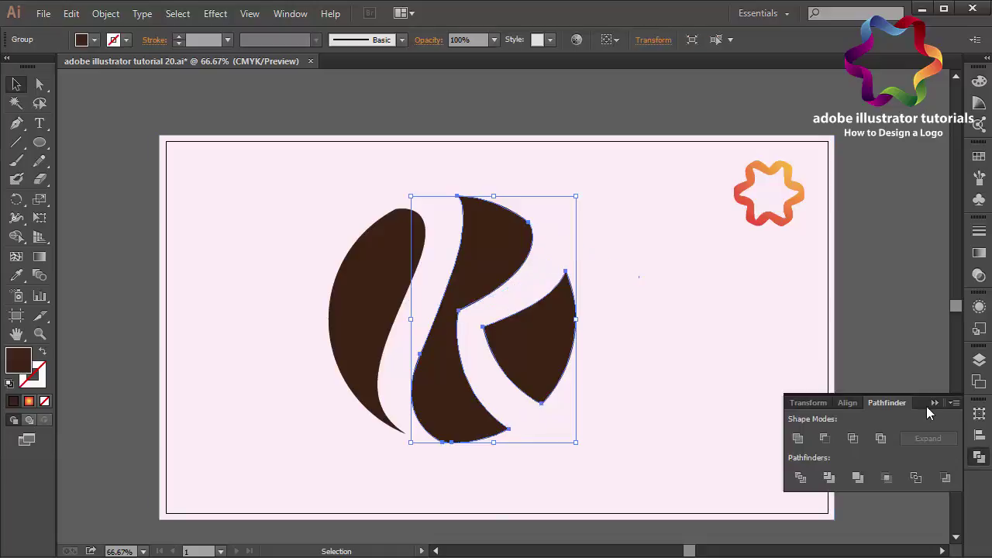
{"action": "left_click", "coordinate": [934, 402]}
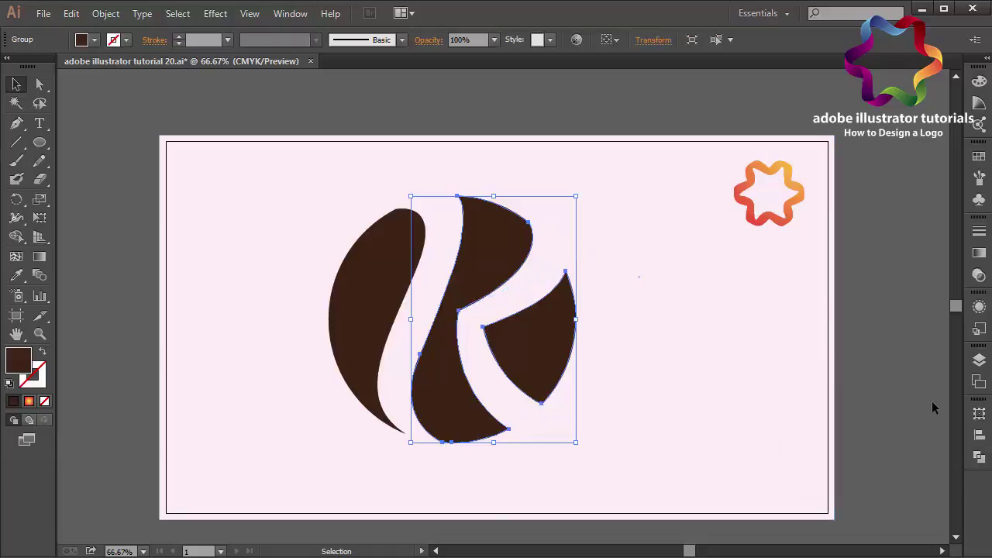
Rotate all the K pieces together by about 16°, then deselect.
{"action": "left_click", "coordinate": [369, 326], "text": "shift"}
{"action": "left_click_drag", "start_coordinate": [581, 450], "coordinate": [646, 414]}
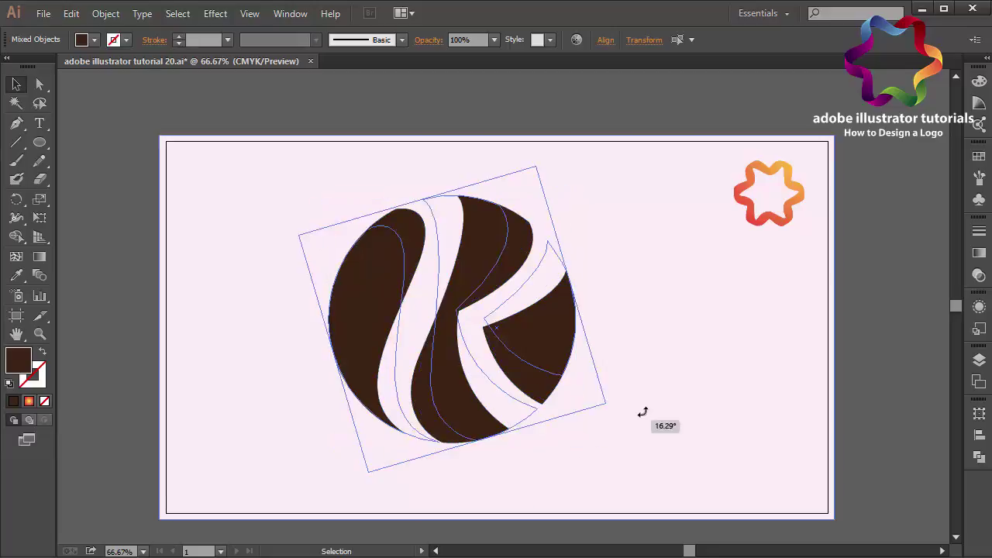
{"action": "left_click", "coordinate": [620, 151]}
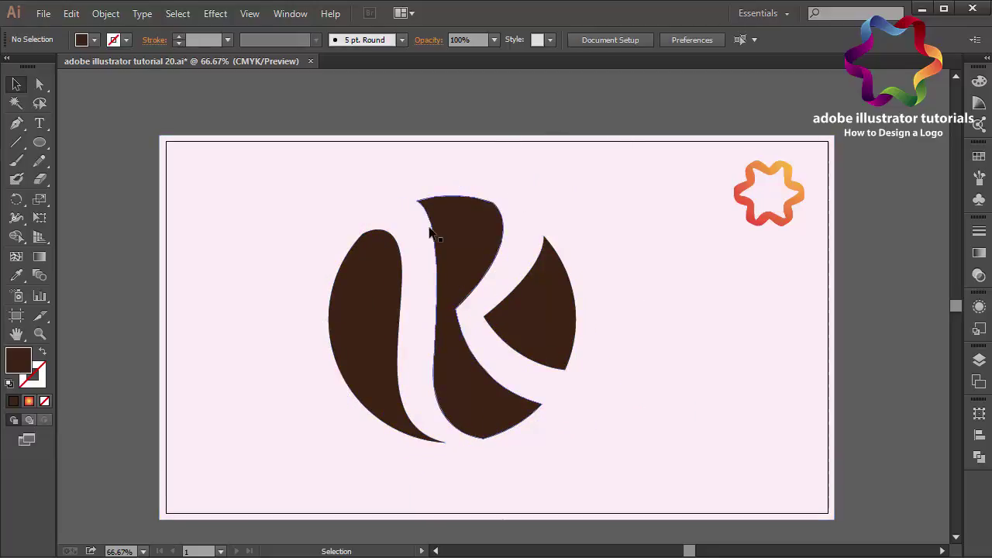
Ungroup the middle and right K pieces.
{"action": "left_click", "coordinate": [387, 346]}
{"action": "left_click", "coordinate": [532, 307], "text": "shift"}
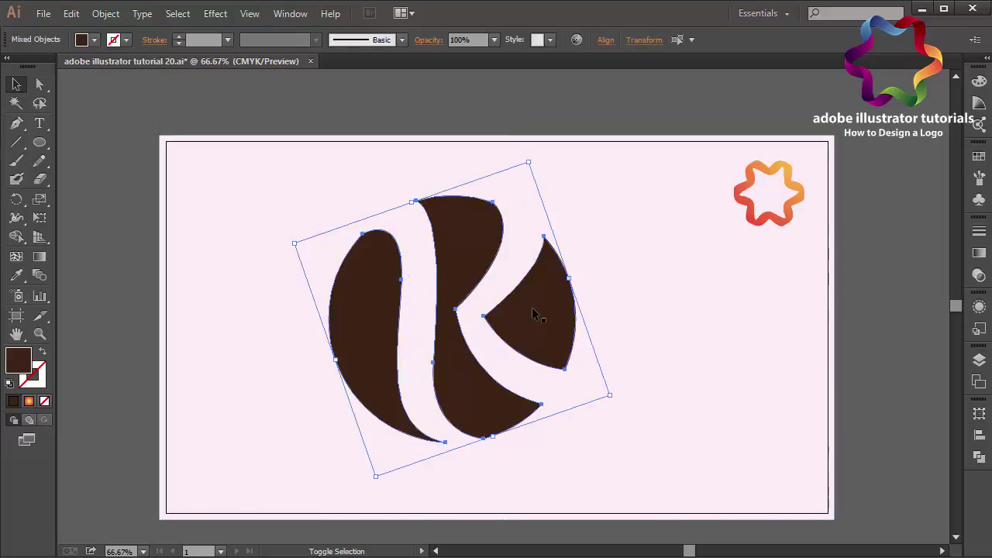
{"action": "left_click", "coordinate": [531, 307]}
{"action": "left_click", "coordinate": [383, 297], "text": "shift"}
{"action": "left_click", "coordinate": [669, 395]}
{"action": "left_click", "coordinate": [512, 319]}
{"action": "right_click", "coordinate": [511, 318]}
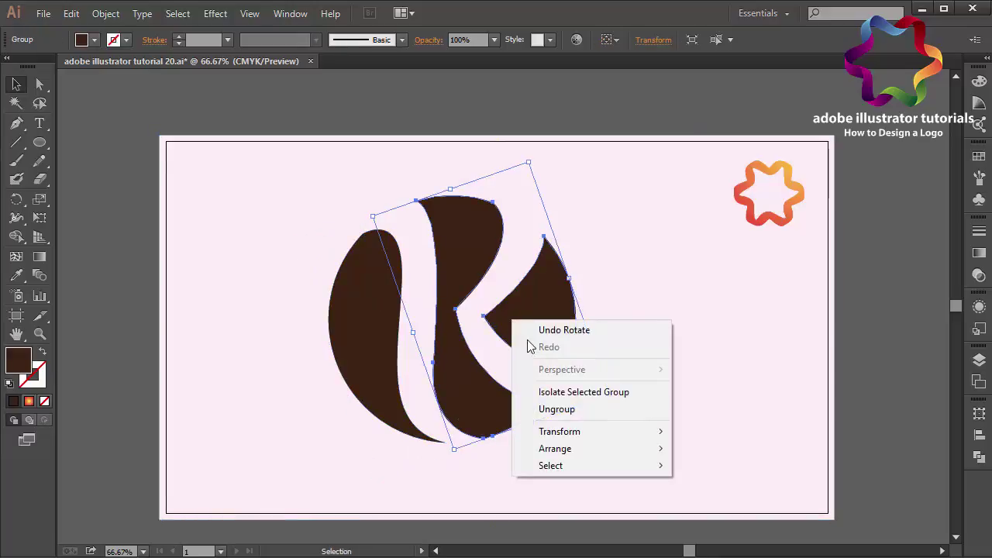
{"action": "left_click", "coordinate": [570, 410]}
{"action": "left_click", "coordinate": [567, 406]}
Fill all three K pieces with the blue radial gradient swatch.
{"action": "left_click", "coordinate": [538, 349]}
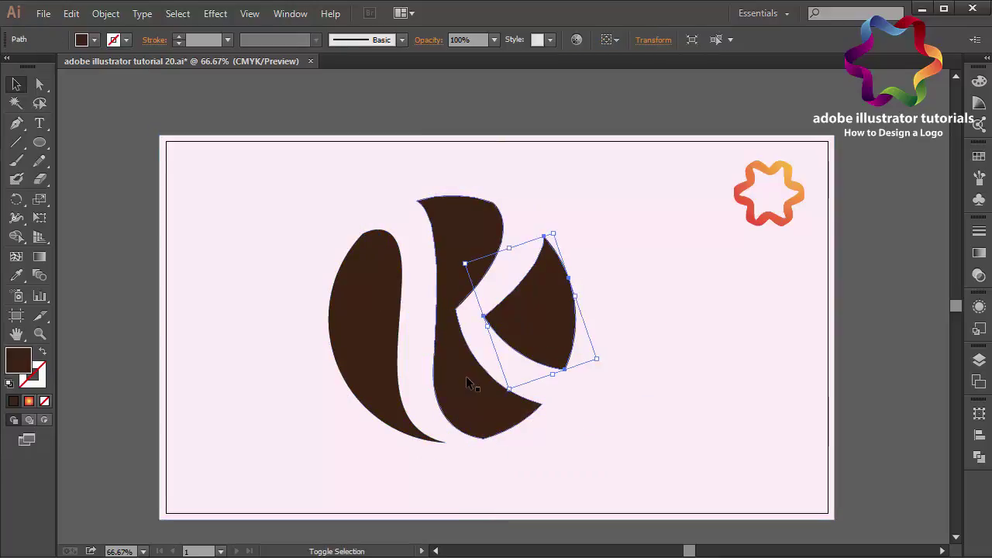
{"action": "left_click", "coordinate": [470, 381], "text": "shift"}
{"action": "left_click", "coordinate": [358, 347], "text": "shift"}
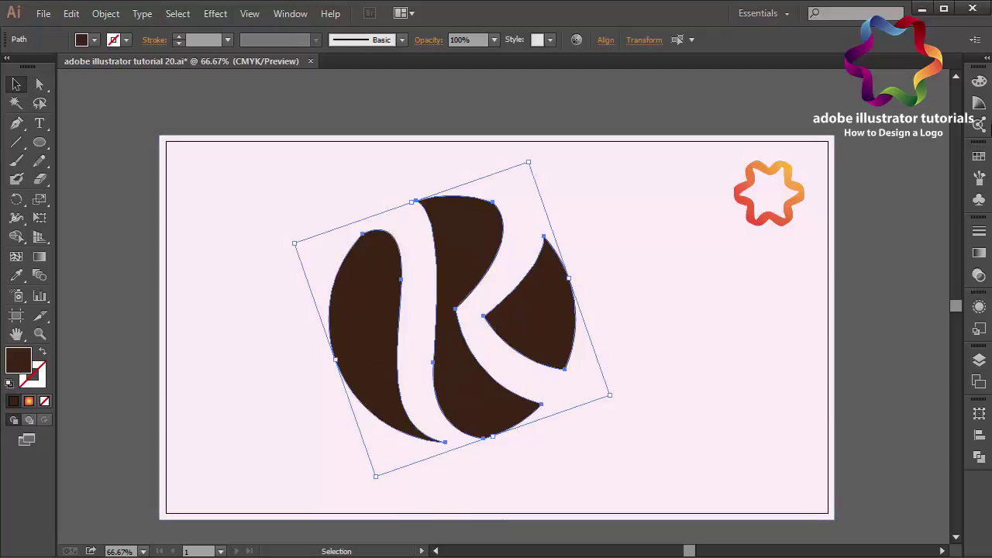
{"action": "left_click", "coordinate": [980, 155]}
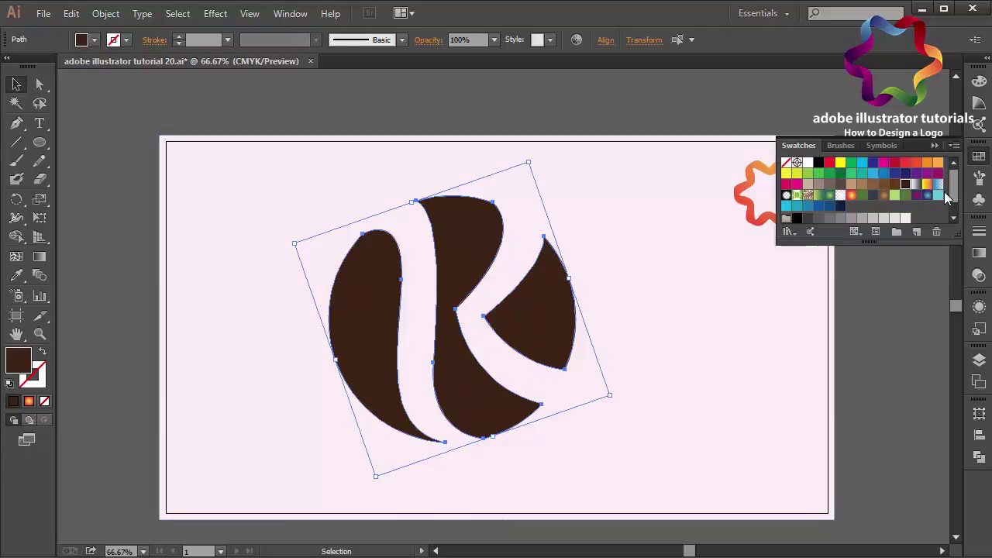
{"action": "left_click", "coordinate": [925, 200]}
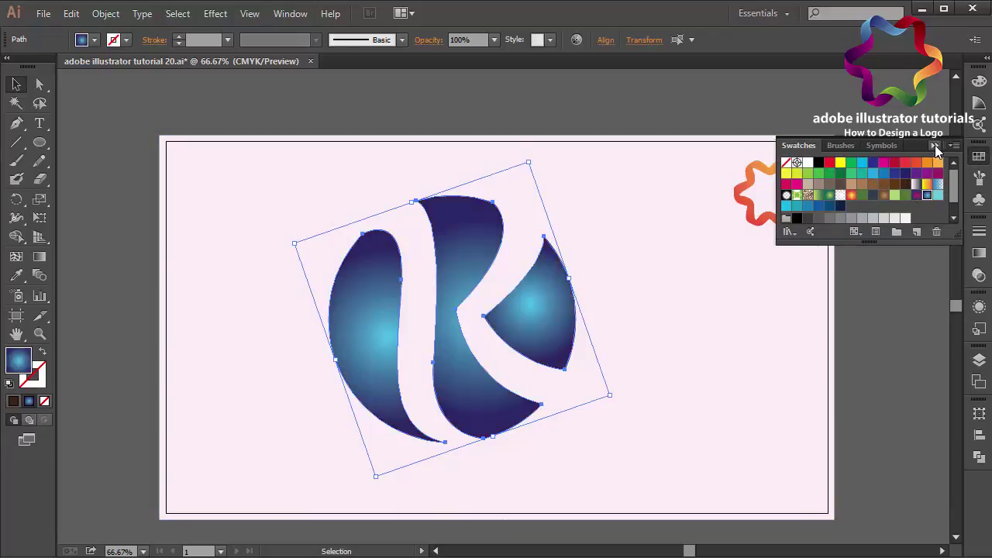
Drag one blue radial gradient across all three pieces, centred on the middle stroke, then deselect.
{"action": "left_click", "coordinate": [935, 145]}
{"action": "left_click", "coordinate": [41, 258]}
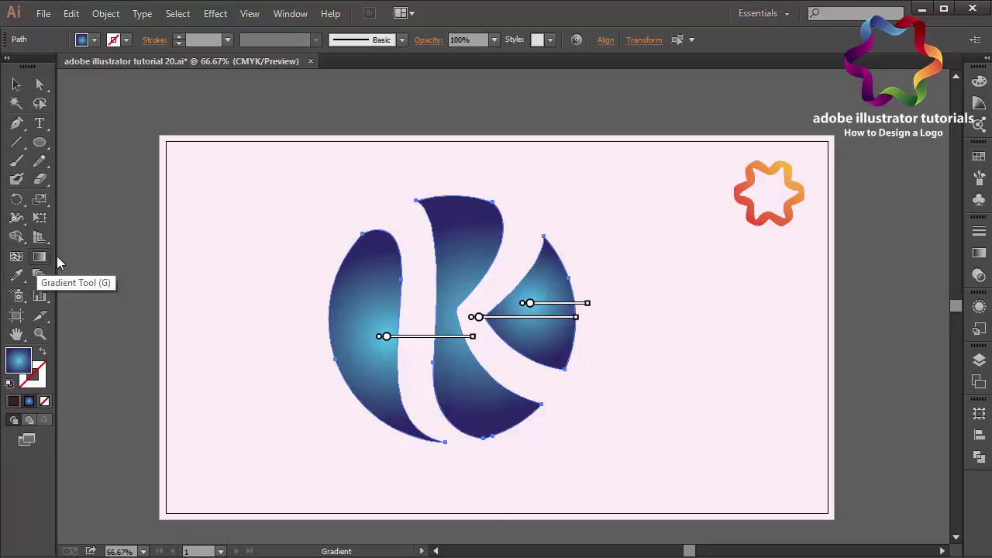
{"action": "mouse_move", "coordinate": [449, 306]}
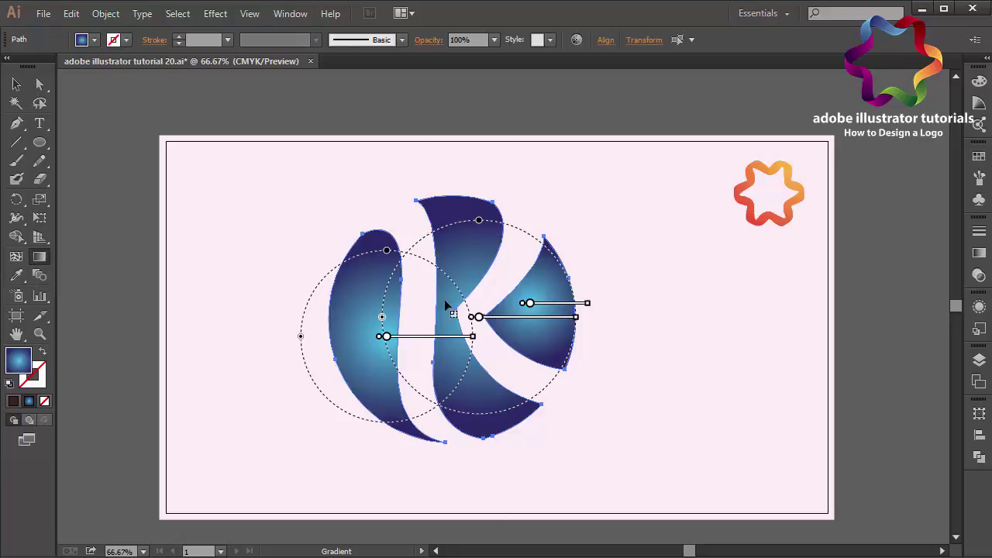
{"action": "left_click_drag", "start_coordinate": [430, 287], "coordinate": [595, 405]}
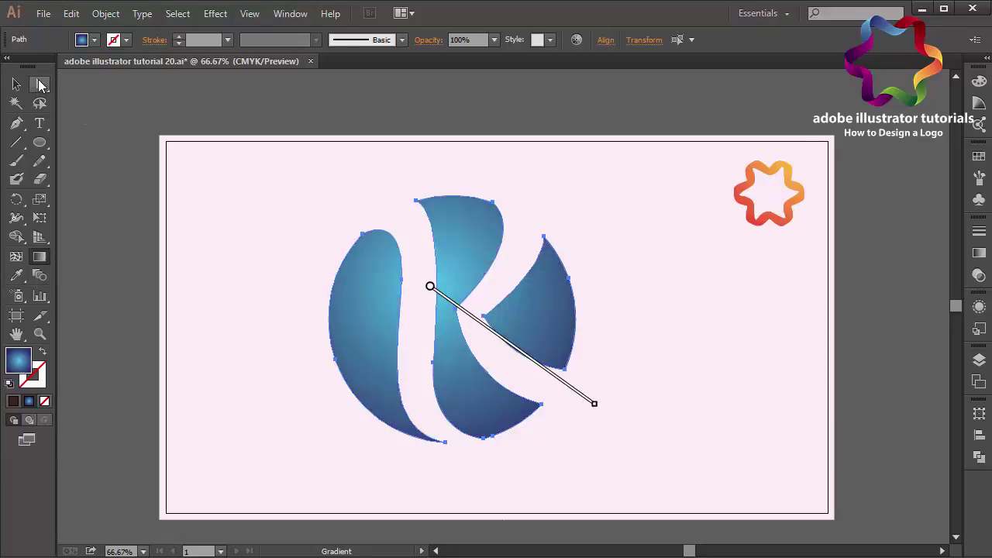
{"action": "key", "text": "v"}
{"action": "left_click", "coordinate": [130, 96]}
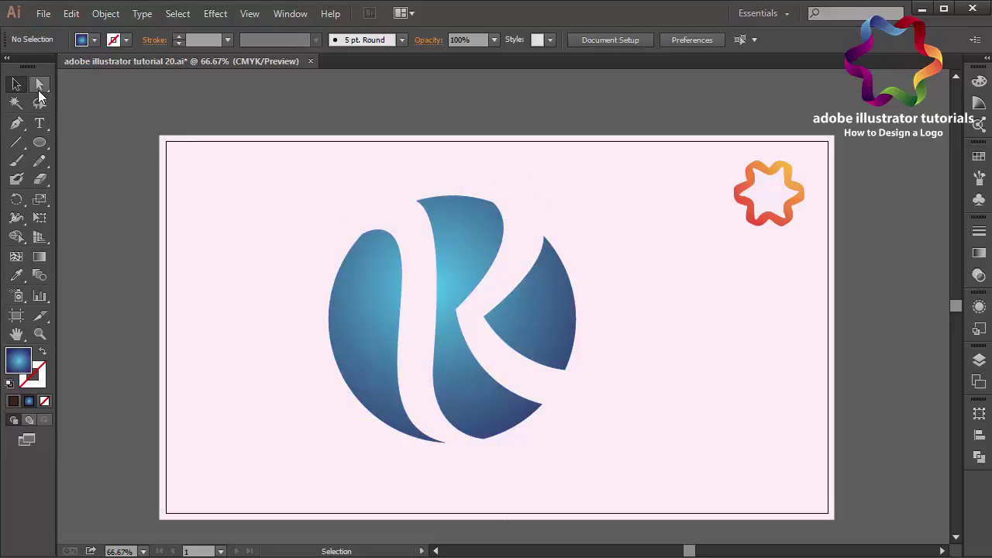
Pen-draw a curved closed strip along the inner edge of the left K piece.
{"action": "left_click", "coordinate": [16, 123]}
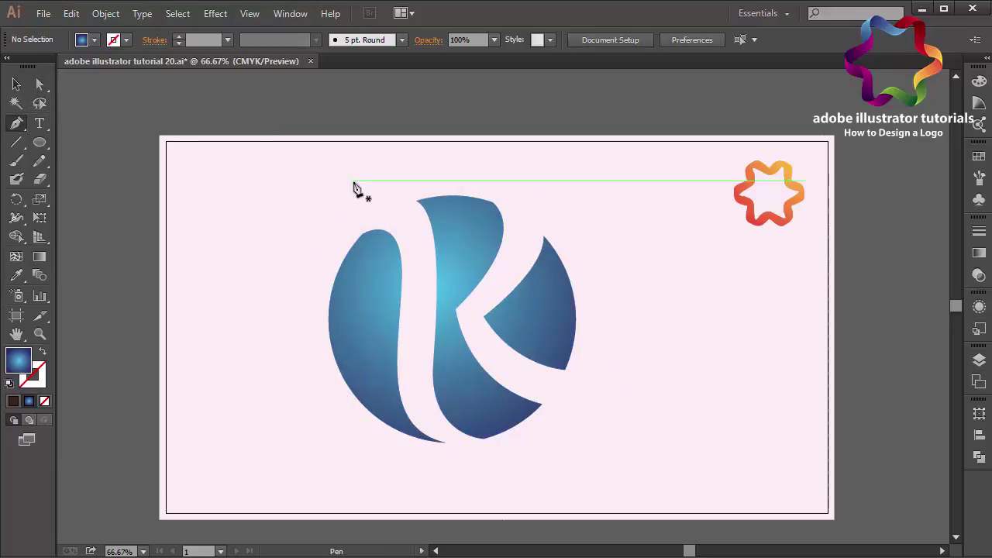
{"action": "left_click", "coordinate": [446, 442]}
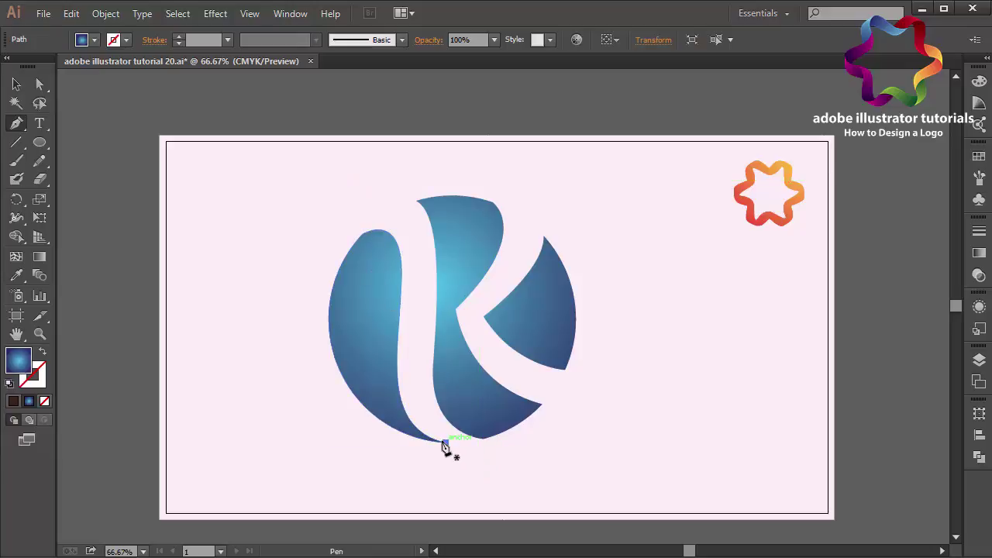
{"action": "left_click_drag", "start_coordinate": [383, 399], "coordinate": [370, 349]}
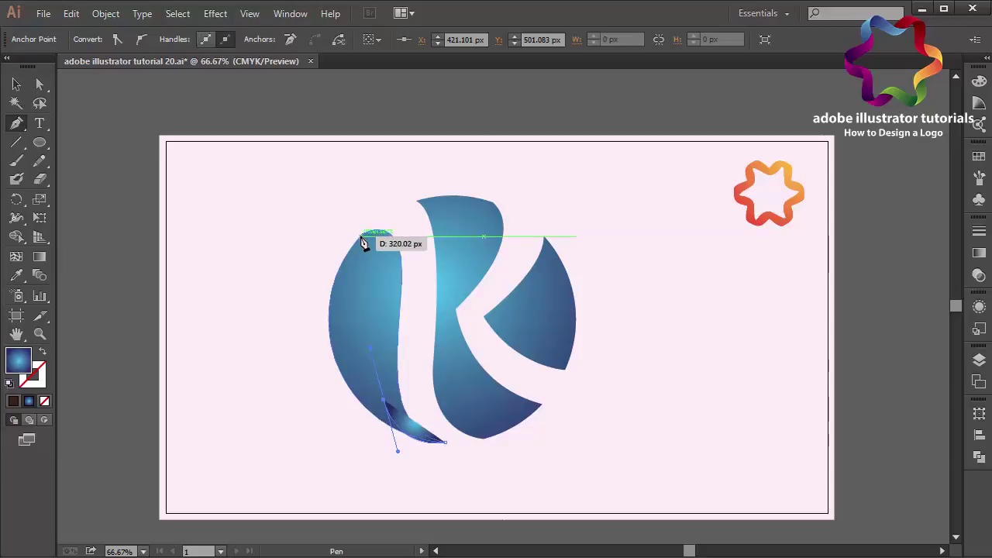
{"action": "mouse_move", "coordinate": [381, 230]}
{"action": "left_mouse_down"}
{"action": "mouse_move", "coordinate": [342, 241]}
{"action": "mouse_move", "coordinate": [317, 266]}
{"action": "left_mouse_up"}
{"action": "left_click_drag", "start_coordinate": [396, 229], "coordinate": [423, 241]}
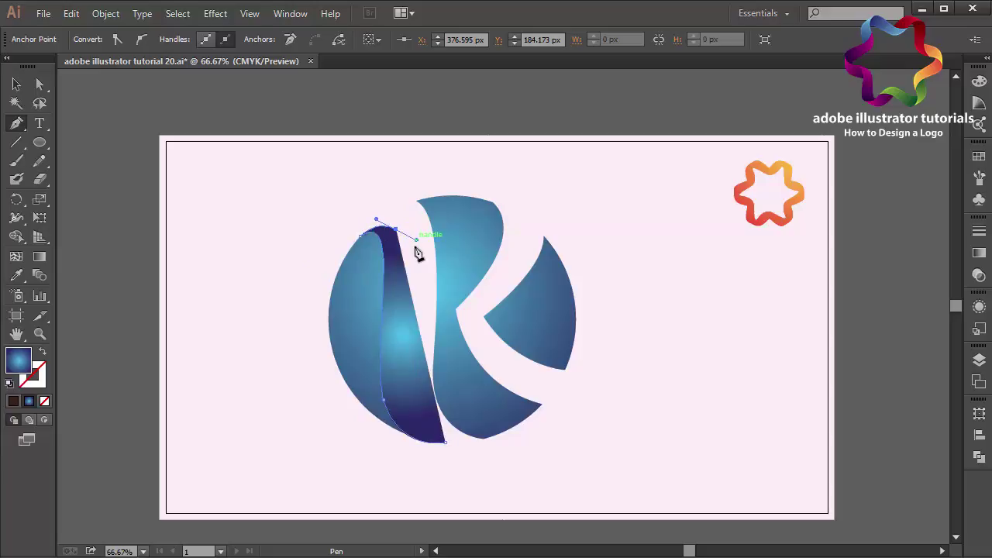
{"action": "left_click_drag", "start_coordinate": [400, 342], "coordinate": [400, 353]}
{"action": "left_click_drag", "start_coordinate": [384, 399], "coordinate": [450, 448]}
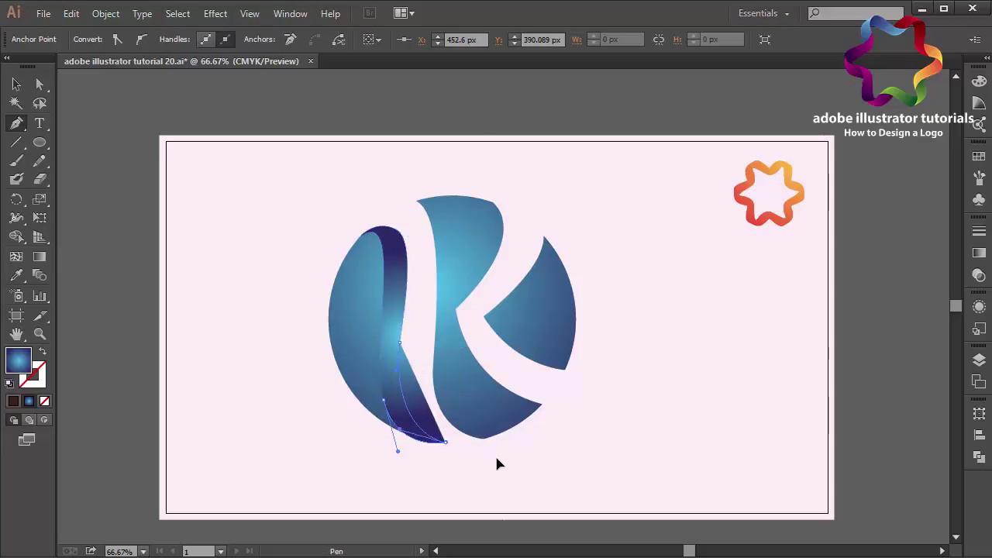
Stretch the strip's gradient from bottom to top, then deselect.
{"action": "left_click", "coordinate": [43, 254]}
{"action": "left_click_drag", "start_coordinate": [412, 381], "coordinate": [398, 198]}
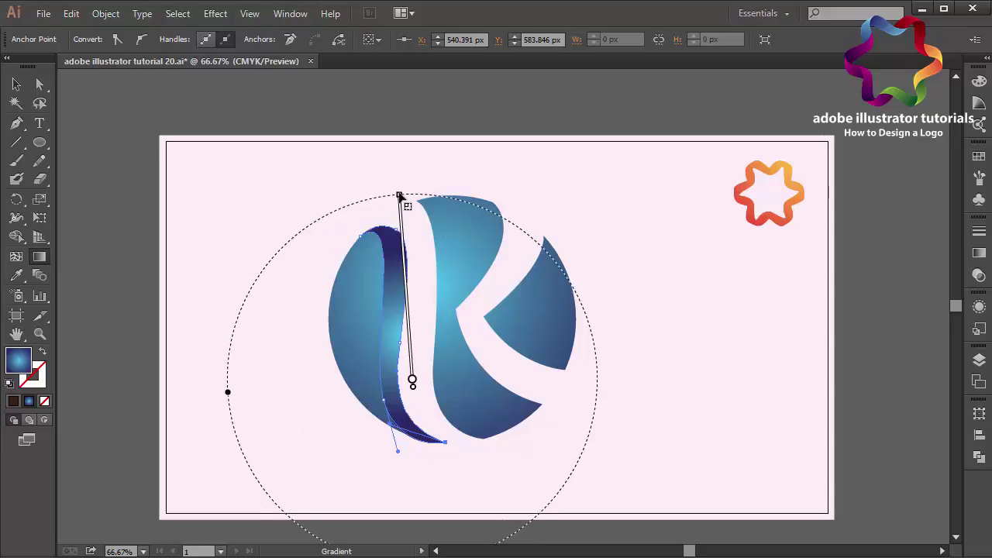
{"action": "left_click", "coordinate": [17, 83]}
{"action": "left_click", "coordinate": [83, 106]}
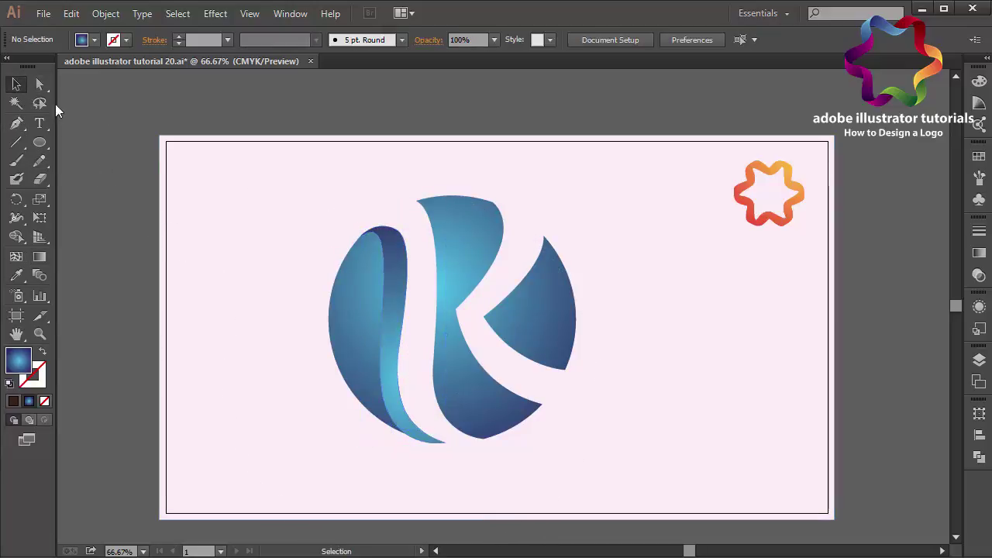
Pen-draw a closed highlight strip down the left edge of the middle K piece.
{"action": "left_click", "coordinate": [17, 124]}
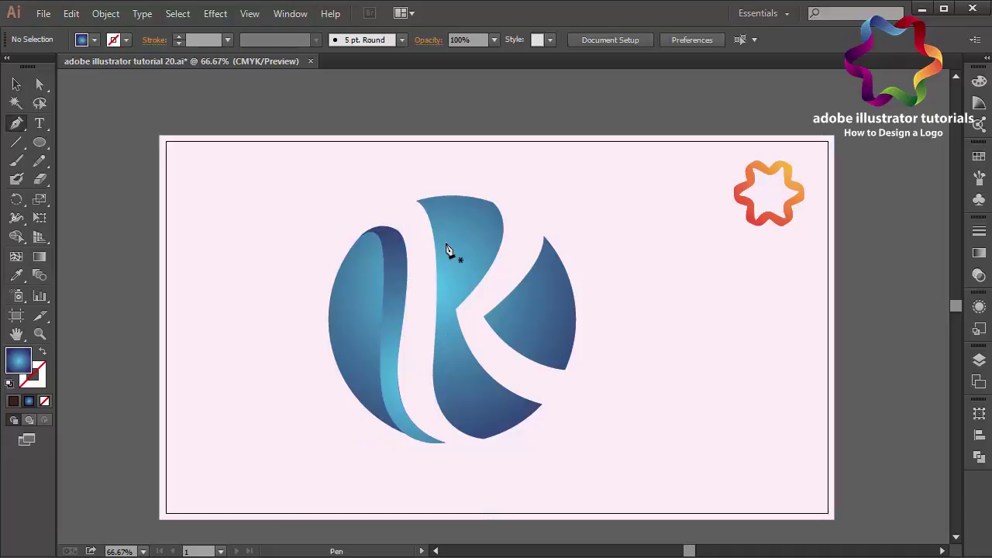
{"action": "left_click", "coordinate": [416, 203]}
{"action": "left_click_drag", "start_coordinate": [430, 293], "coordinate": [422, 357]}
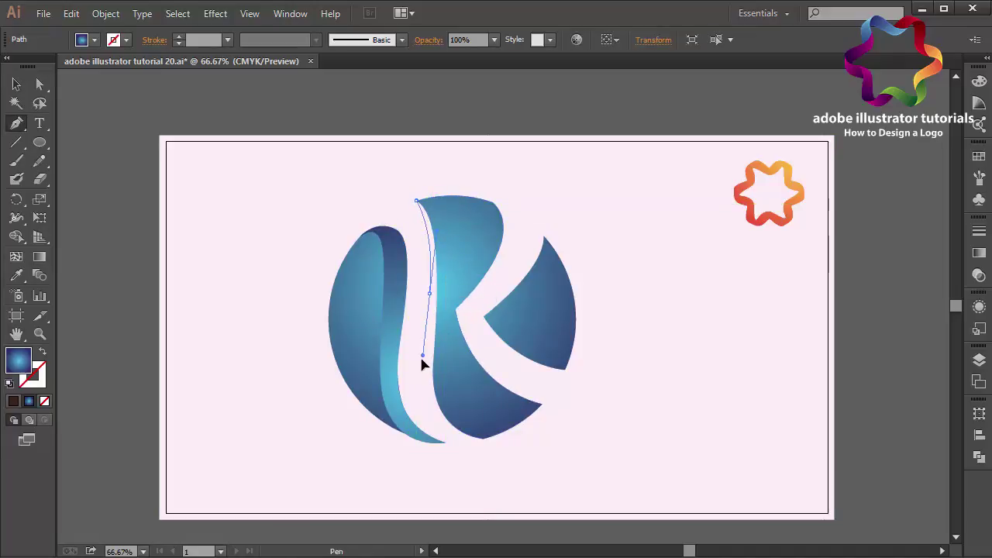
{"action": "left_click_drag", "start_coordinate": [481, 438], "coordinate": [573, 452]}
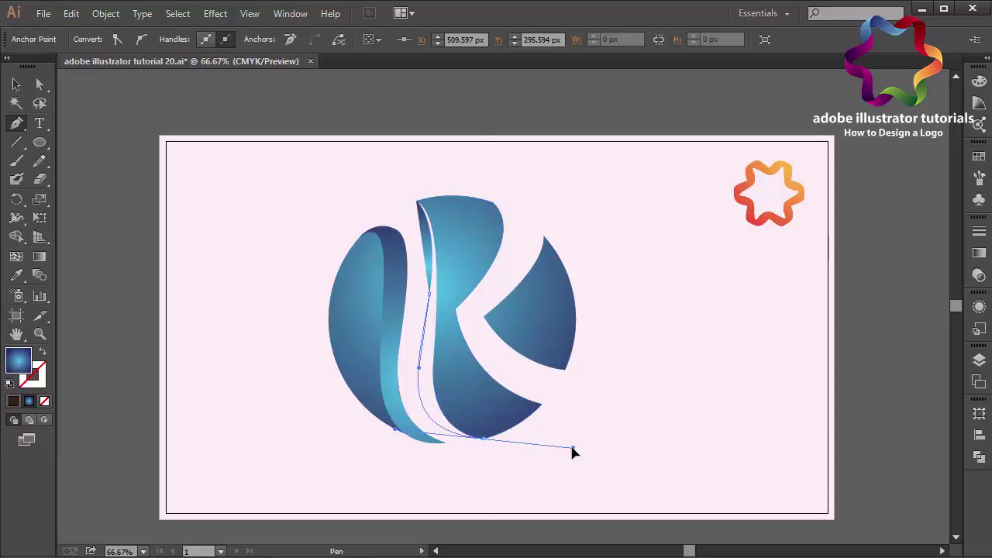
{"action": "left_click", "coordinate": [482, 439]}
{"action": "left_click_drag", "start_coordinate": [434, 370], "coordinate": [434, 314]}
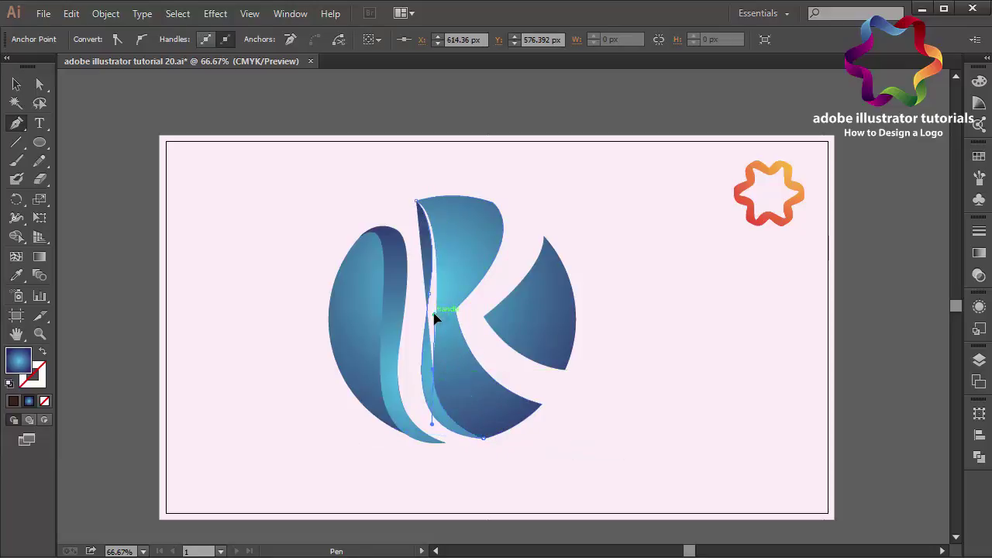
{"action": "left_click", "coordinate": [410, 194]}
{"action": "left_click", "coordinate": [367, 168], "text": "ctrl"}
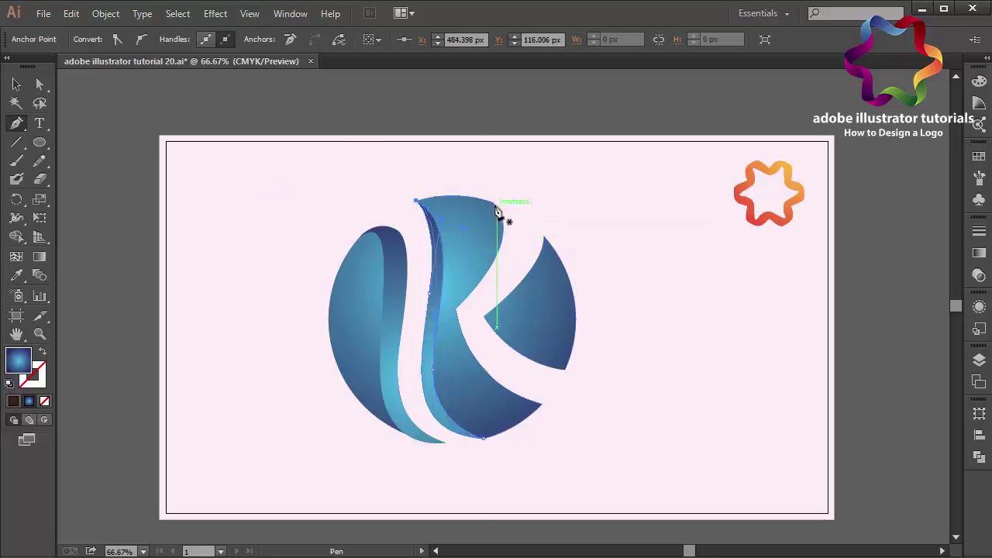
Draw a triangular highlight along the right wedge's upper edge and adjust its top point.
{"action": "left_click", "coordinate": [544, 236]}
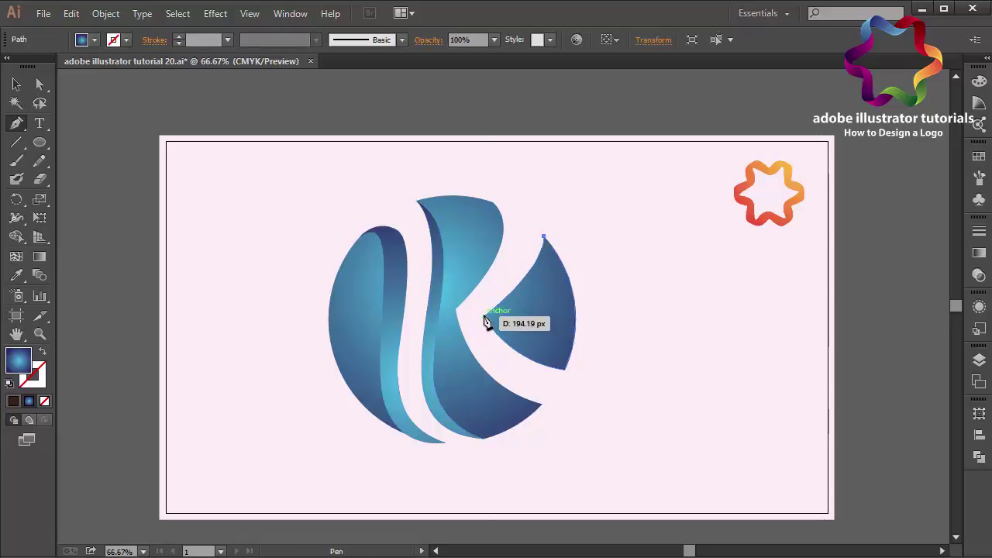
{"action": "left_click_drag", "start_coordinate": [485, 318], "coordinate": [374, 350]}
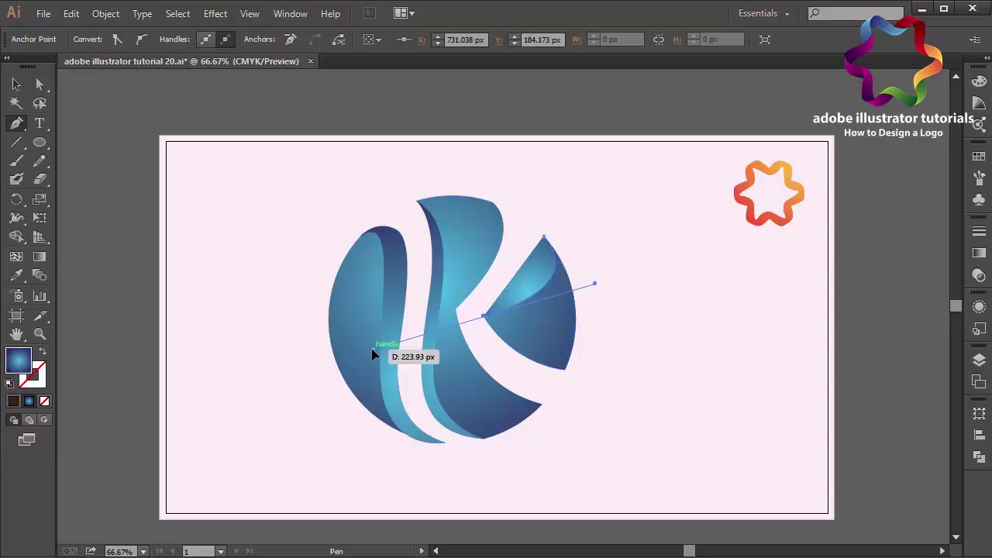
{"action": "left_click", "coordinate": [484, 317]}
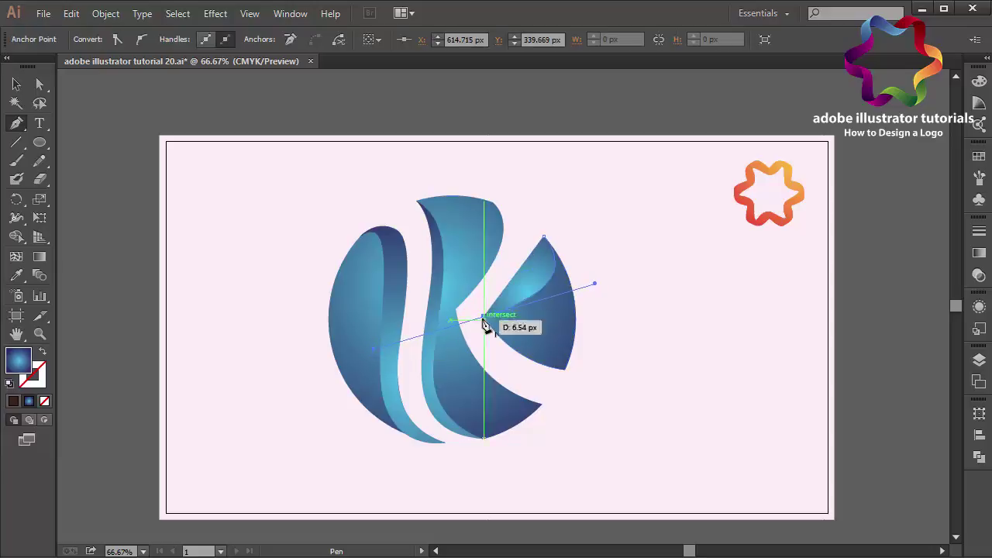
{"action": "left_click", "coordinate": [544, 237]}
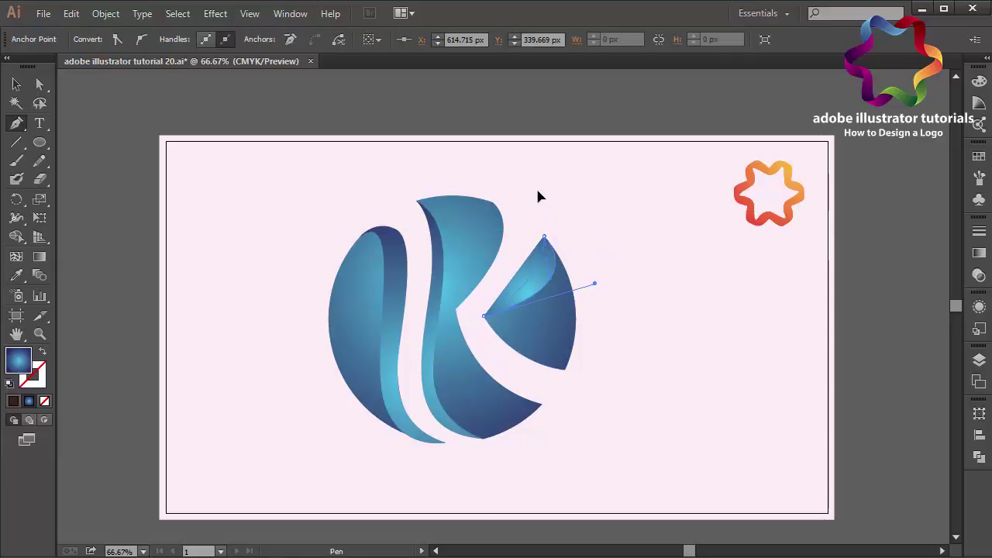
{"action": "left_click", "coordinate": [557, 287]}
{"action": "left_click", "coordinate": [545, 239]}
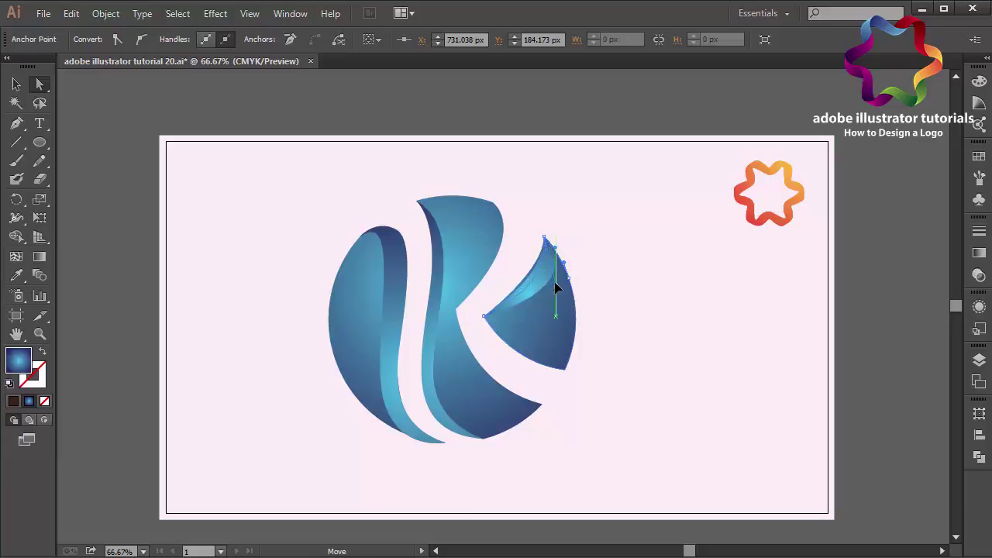
{"action": "left_click", "coordinate": [599, 118]}
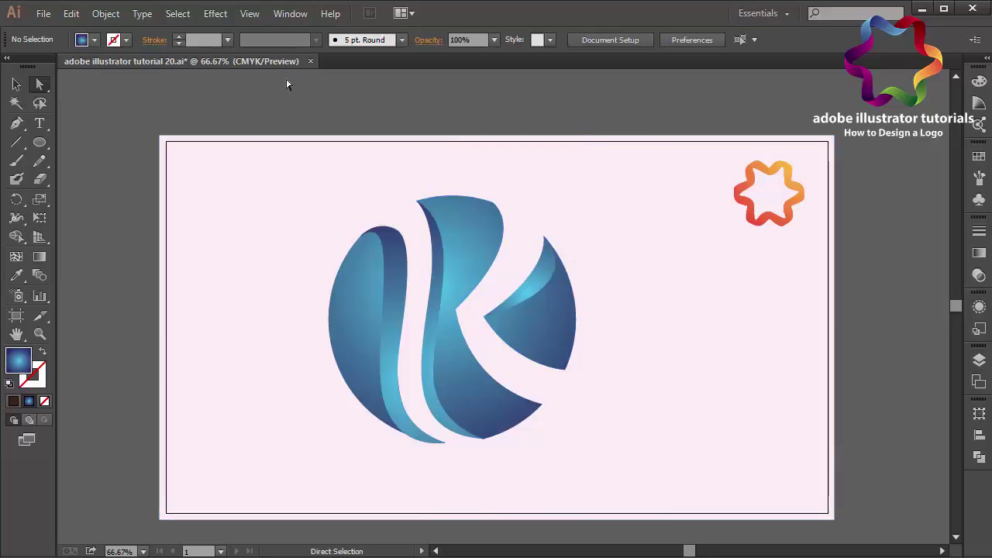
{"action": "left_click", "coordinate": [17, 84]}
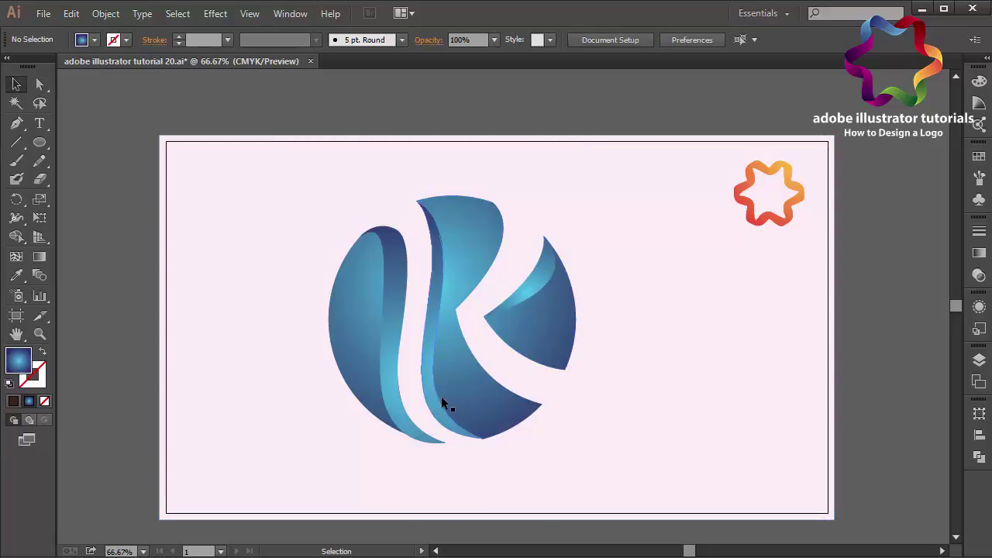
Apply the magenta gradient swatch to the middle piece and the orange gradient swatch to the right wedge.
{"action": "left_click", "coordinate": [462, 390]}
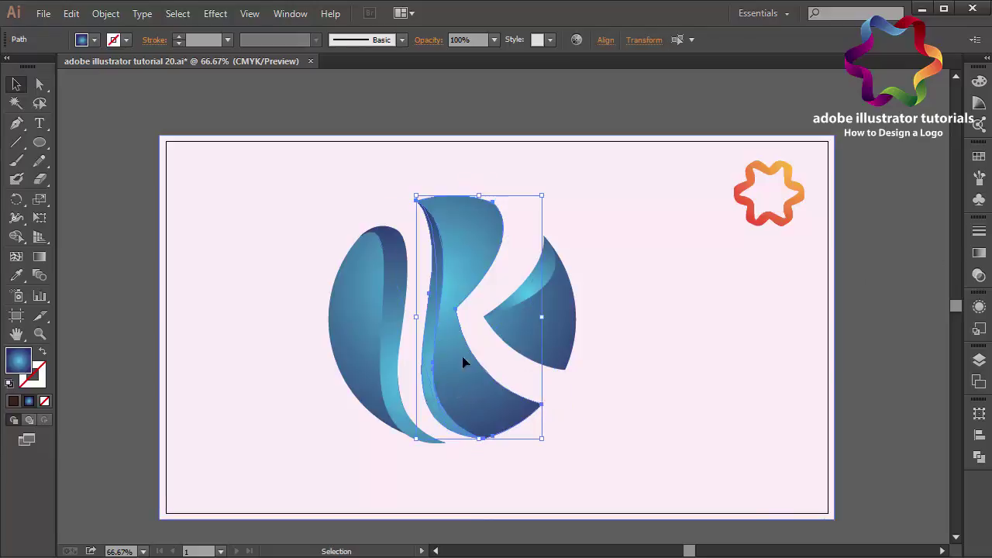
{"action": "left_click", "coordinate": [980, 158]}
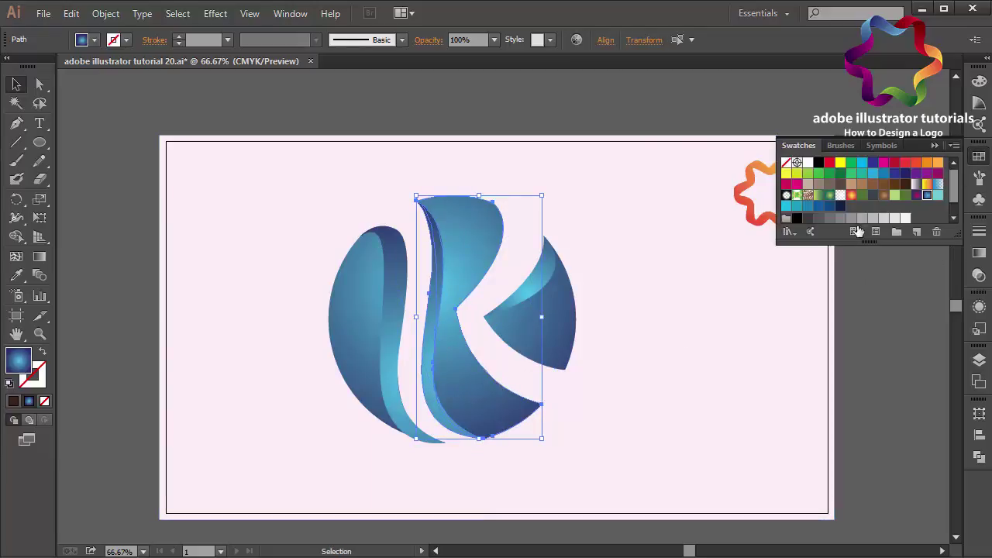
{"action": "left_click", "coordinate": [921, 197]}
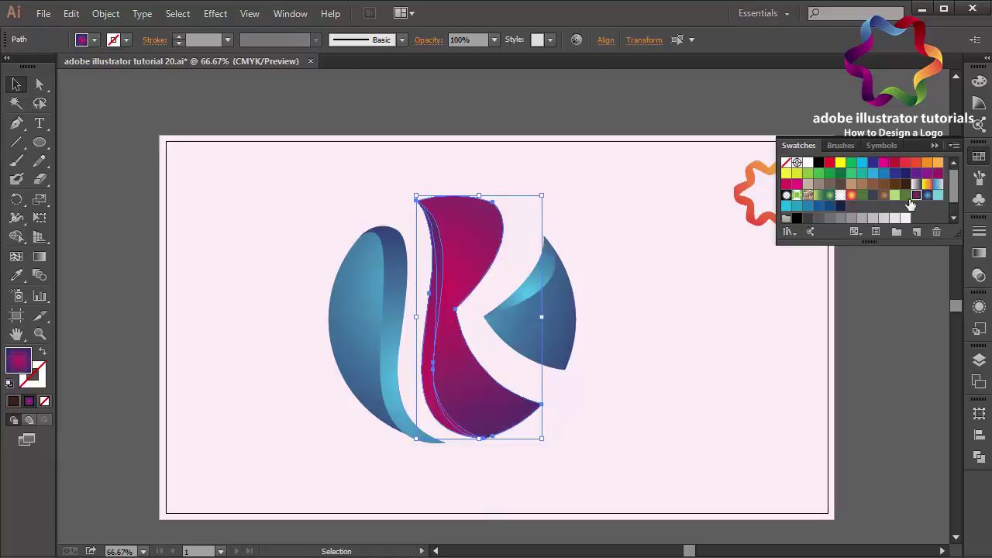
{"action": "left_click", "coordinate": [551, 301]}
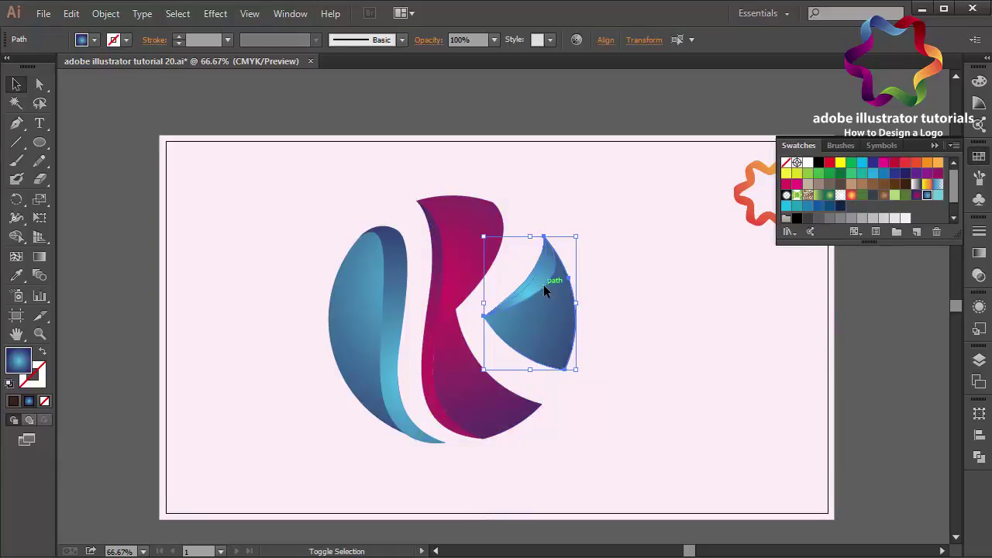
{"action": "left_click", "coordinate": [851, 195]}
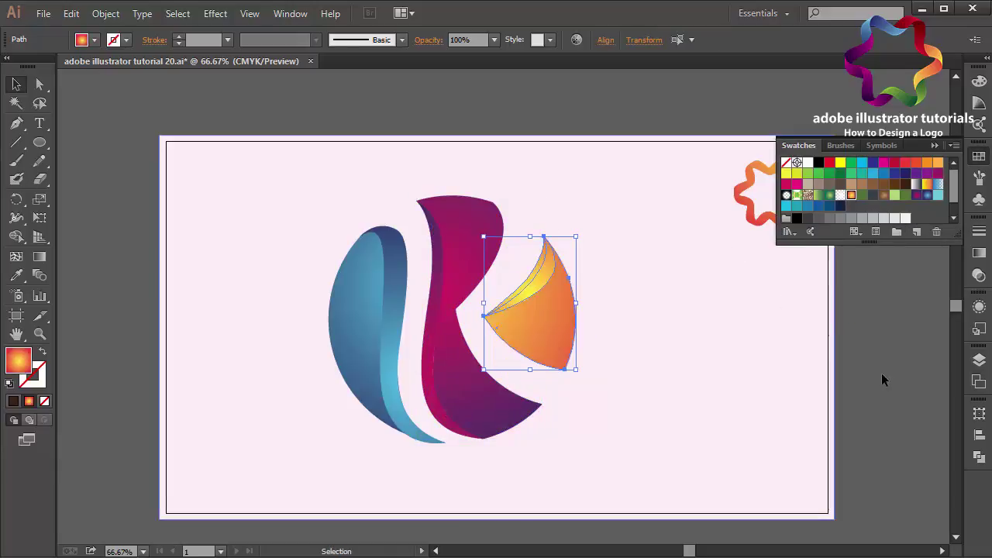
{"action": "left_click", "coordinate": [885, 375]}
{"action": "left_click", "coordinate": [933, 144]}
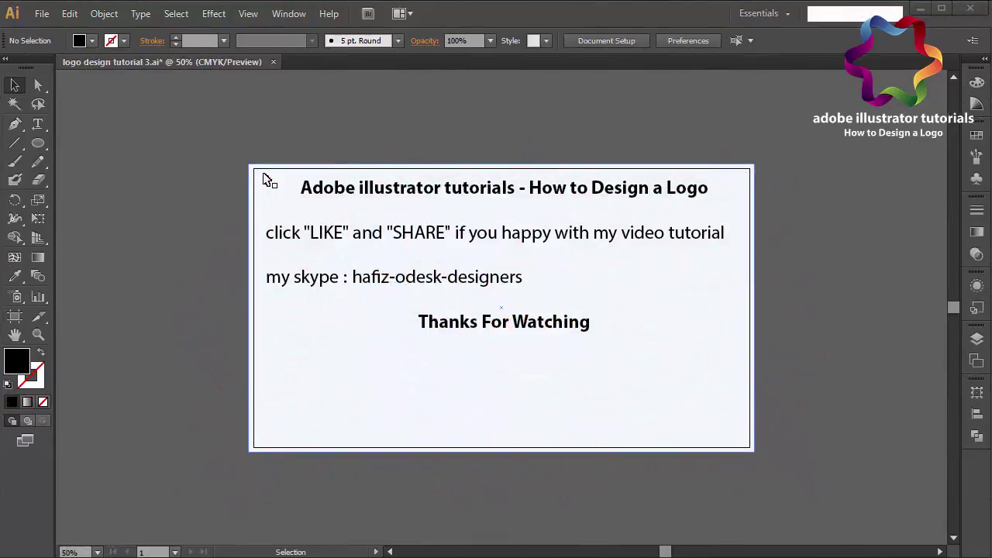
Paintbrush arrows pointing at Thanks For Watching and the title's end, with the stray stroke undone.
{"action": "left_click", "coordinate": [15, 161]}
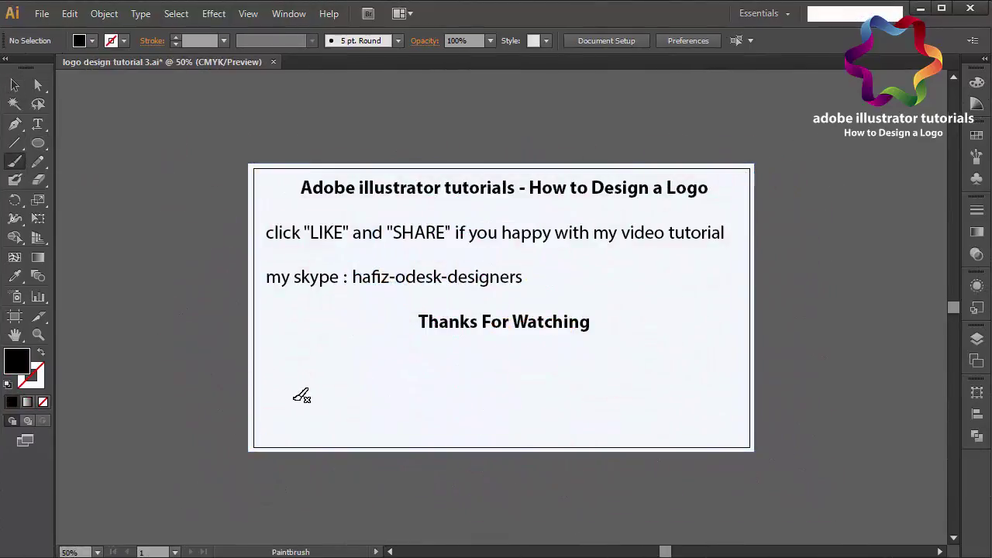
{"action": "left_click_drag", "start_coordinate": [297, 400], "coordinate": [408, 324]}
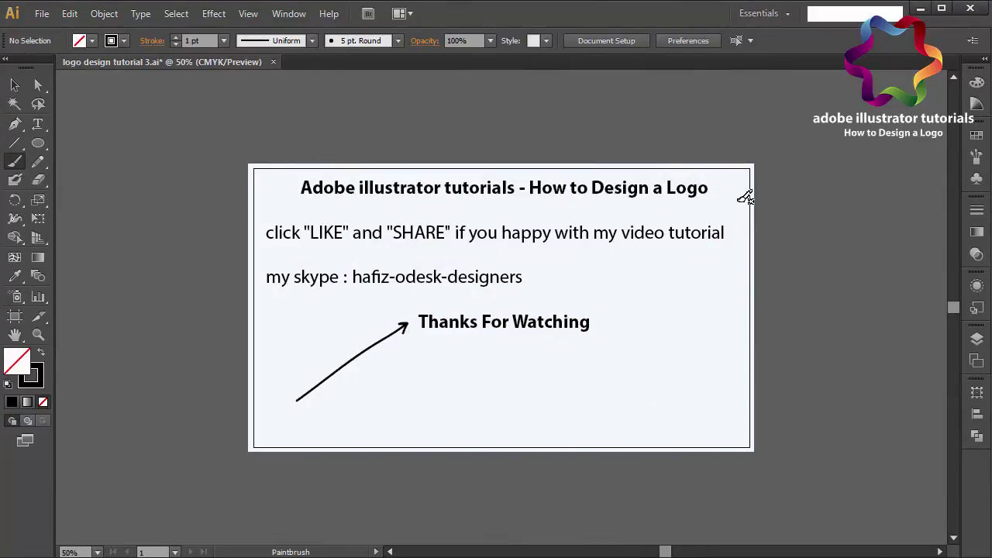
{"action": "mouse_move", "coordinate": [741, 200]}
{"action": "left_mouse_down"}
{"action": "mouse_move", "coordinate": [669, 207]}
{"action": "mouse_move", "coordinate": [650, 198]}
{"action": "left_mouse_up"}
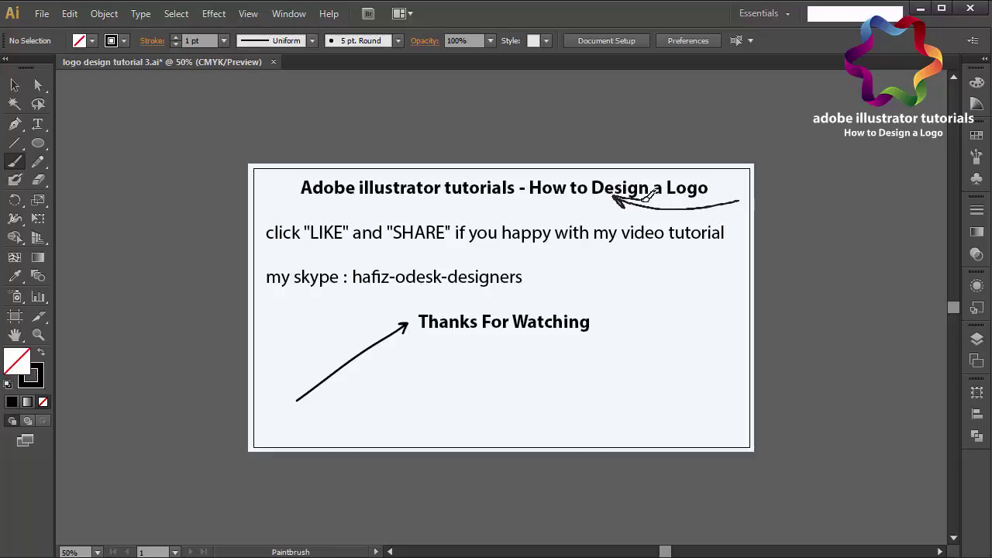
{"action": "mouse_move", "coordinate": [656, 261]}
{"action": "left_mouse_down"}
{"action": "mouse_move", "coordinate": [465, 238]}
{"action": "mouse_move", "coordinate": [427, 248]}
{"action": "left_mouse_up"}
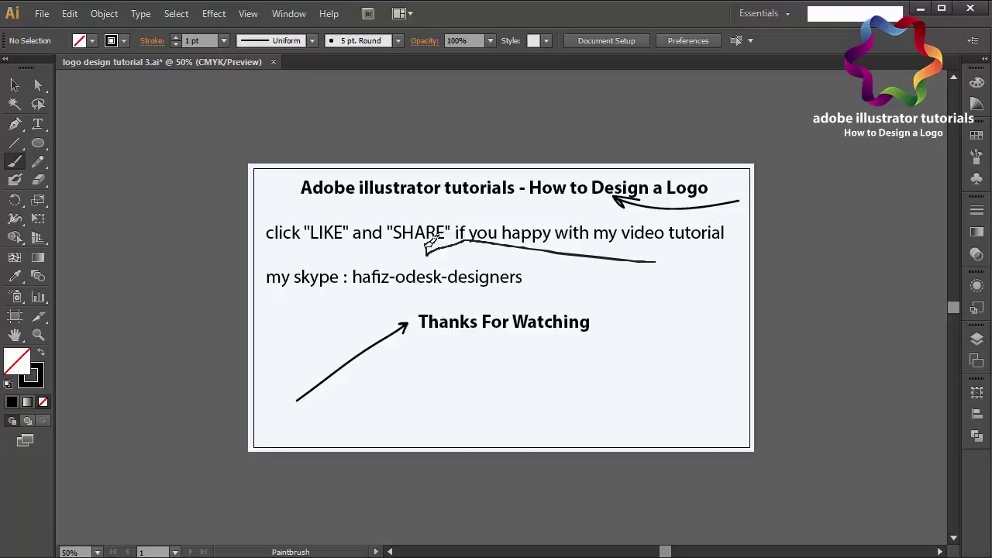
{"action": "key", "text": "ctrl+z"}
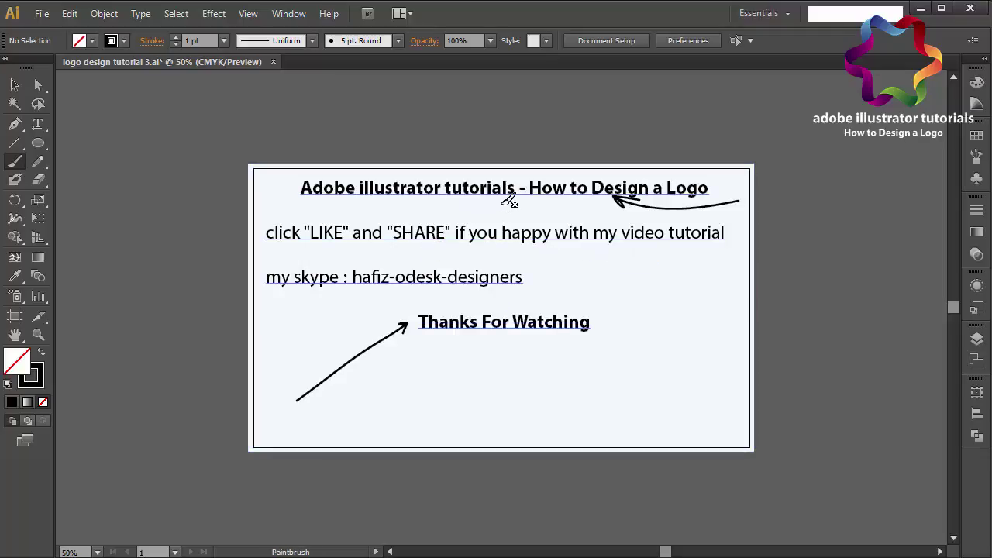
Draw curved arrows toward SHARE and LIKE, then circle both words.
{"action": "mouse_move", "coordinate": [502, 204]}
{"action": "left_mouse_down"}
{"action": "mouse_move", "coordinate": [449, 216]}
{"action": "mouse_move", "coordinate": [463, 217]}
{"action": "left_mouse_up"}
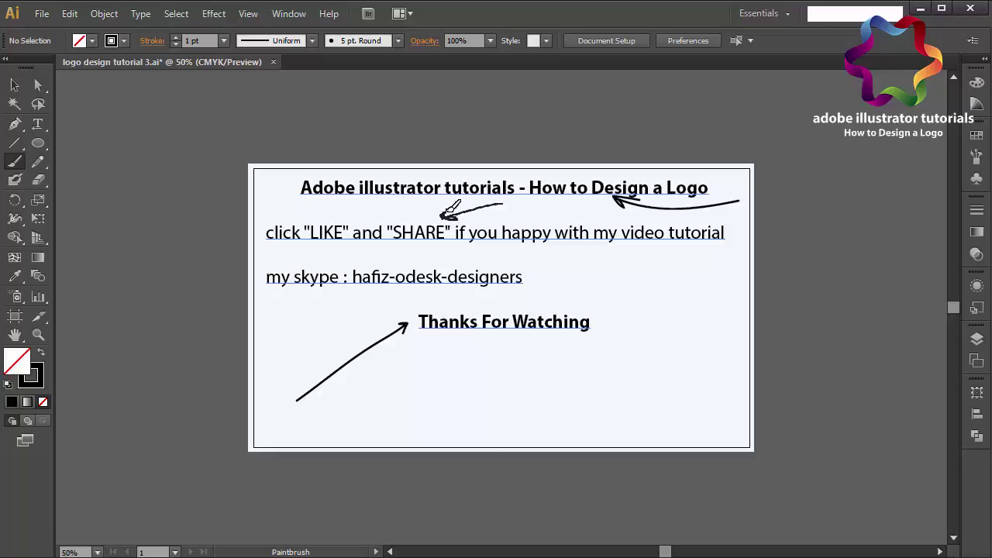
{"action": "left_click_drag", "start_coordinate": [452, 211], "coordinate": [457, 214]}
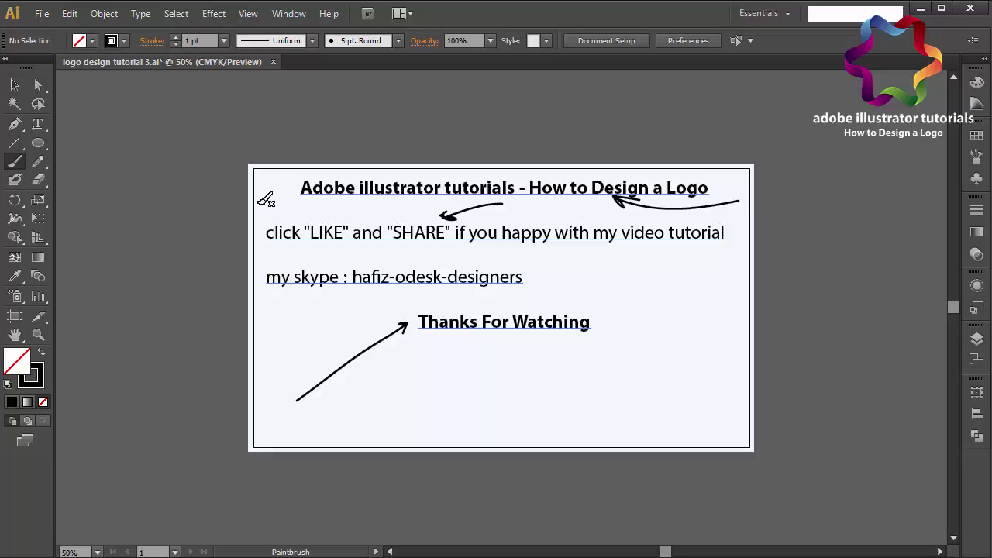
{"action": "left_click_drag", "start_coordinate": [259, 203], "coordinate": [328, 217]}
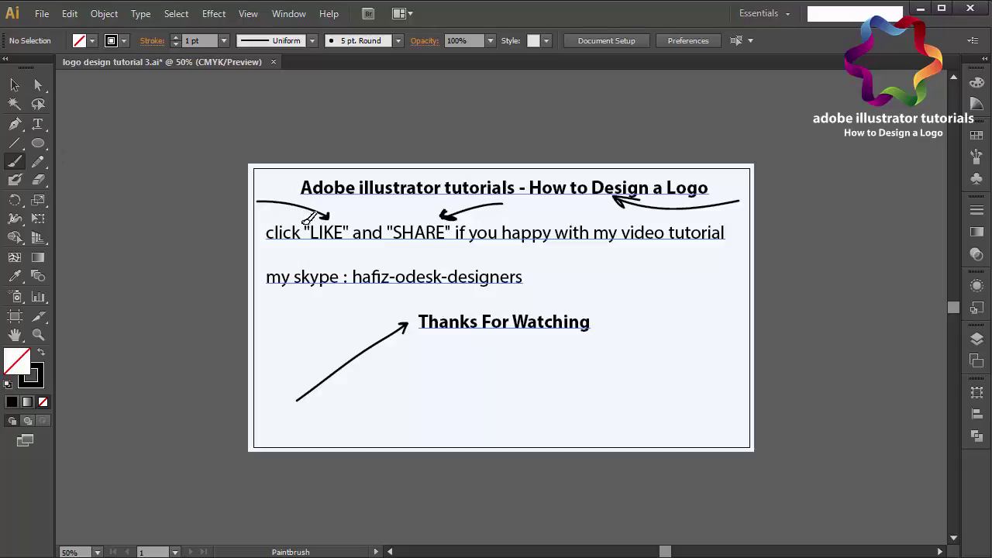
{"action": "mouse_move", "coordinate": [308, 219]}
{"action": "left_mouse_down"}
{"action": "mouse_move", "coordinate": [359, 221]}
{"action": "mouse_move", "coordinate": [304, 224]}
{"action": "left_mouse_up"}
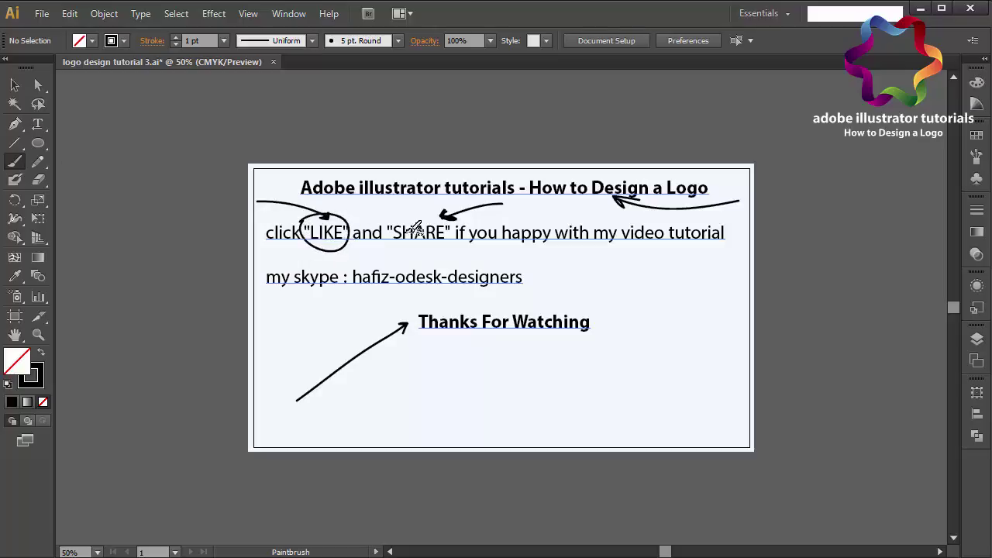
{"action": "mouse_move", "coordinate": [397, 214]}
{"action": "left_mouse_down"}
{"action": "mouse_move", "coordinate": [461, 216]}
{"action": "mouse_move", "coordinate": [411, 248]}
{"action": "mouse_move", "coordinate": [394, 244]}
{"action": "mouse_move", "coordinate": [384, 220]}
{"action": "mouse_move", "coordinate": [408, 209]}
{"action": "left_mouse_up"}
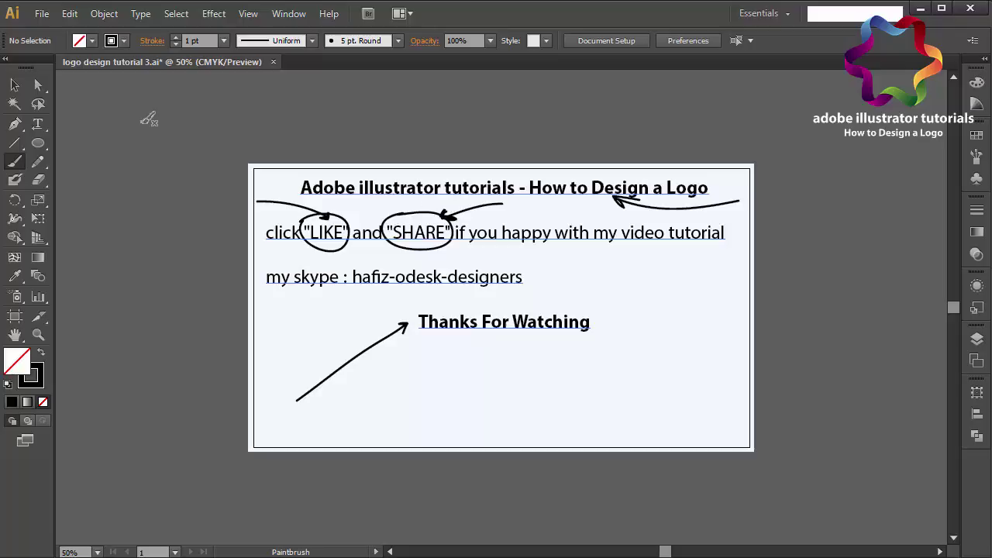
{"action": "left_click", "coordinate": [23, 88]}
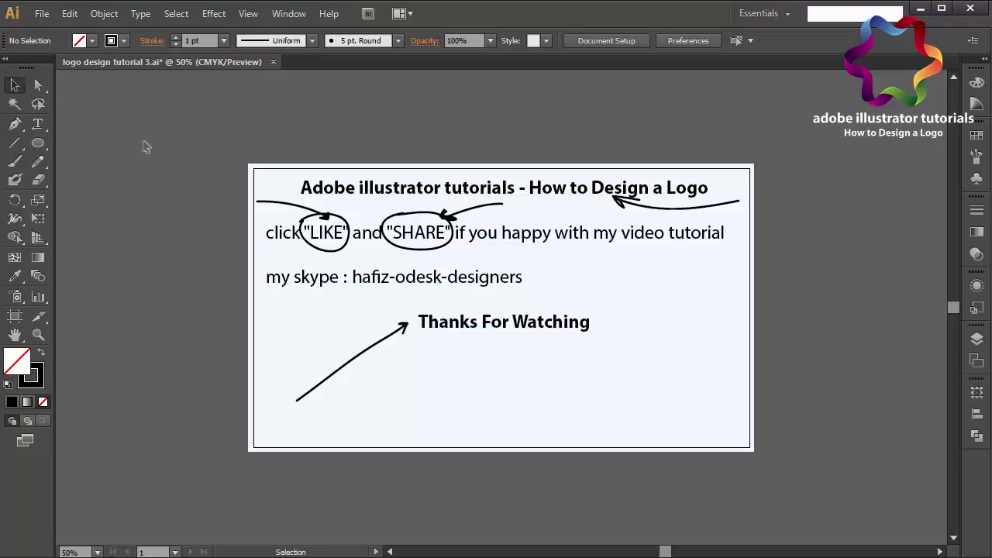